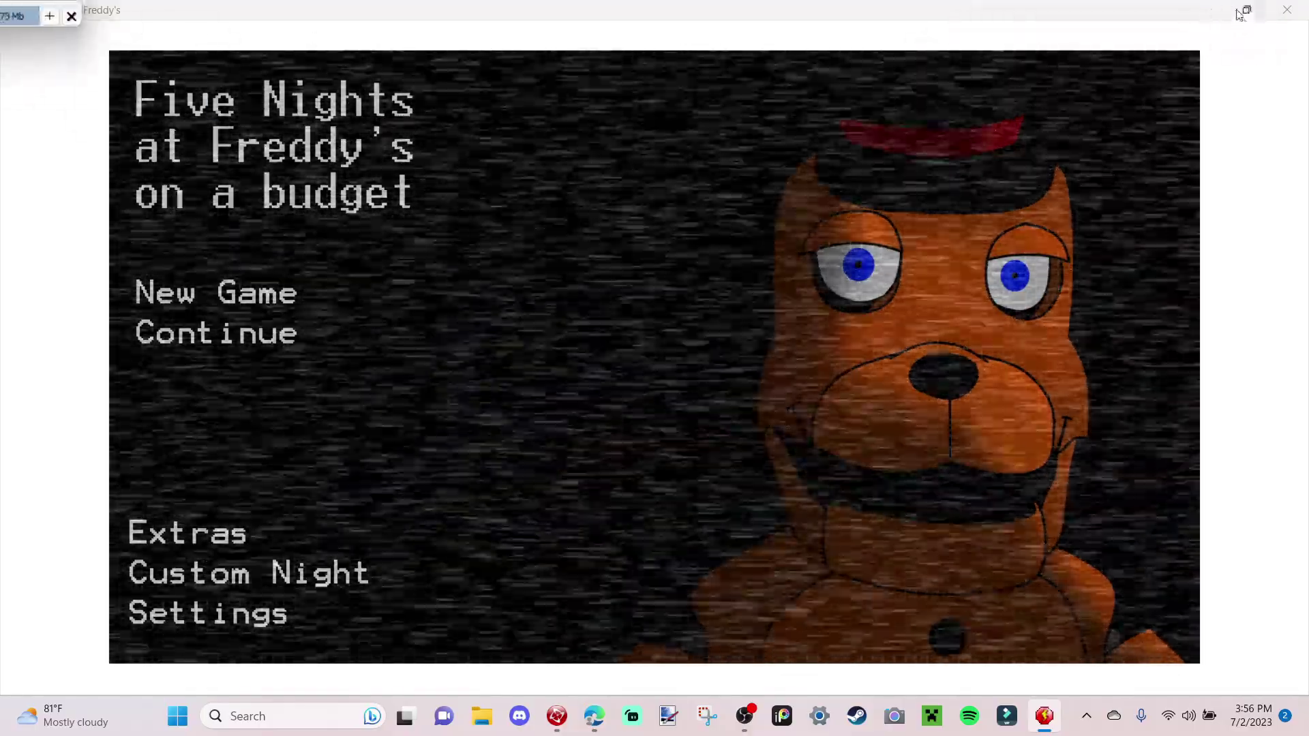
Close the running game preview and open a maximized File Explorer window
mouse_move(1237, 9)
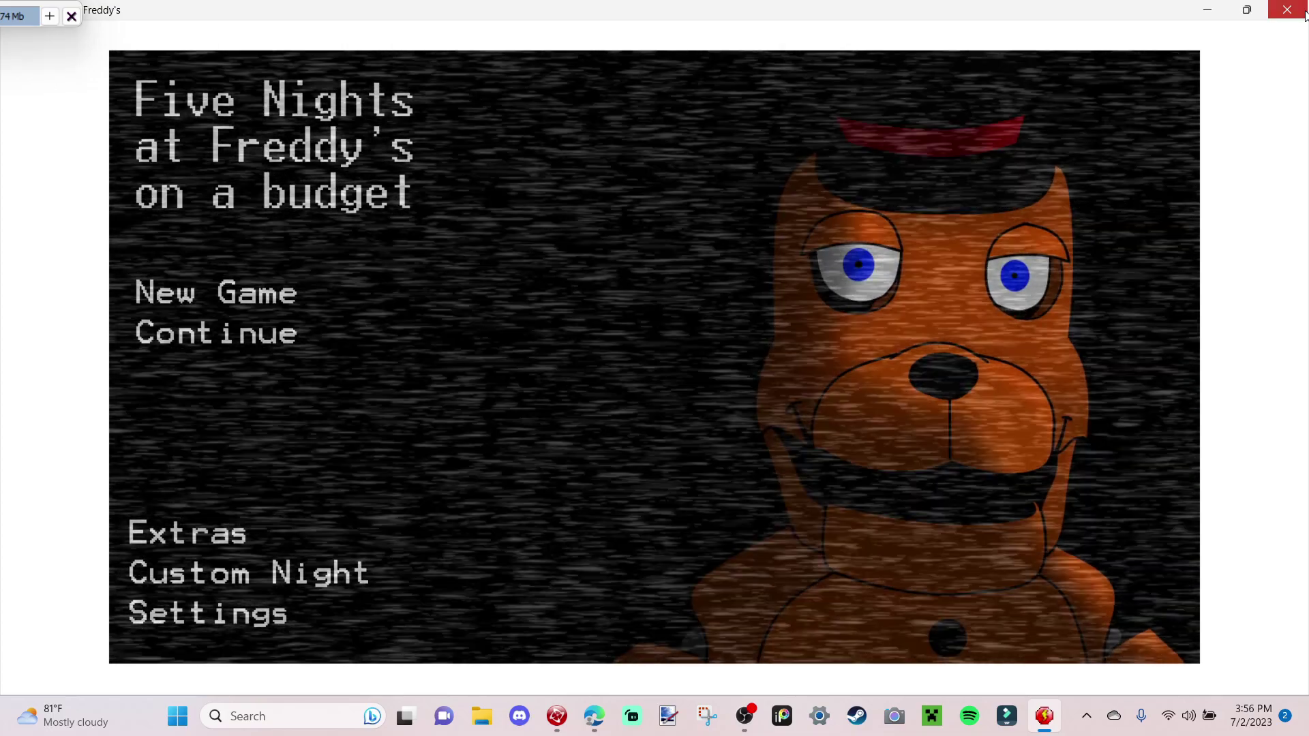
left_click(1288, 10)
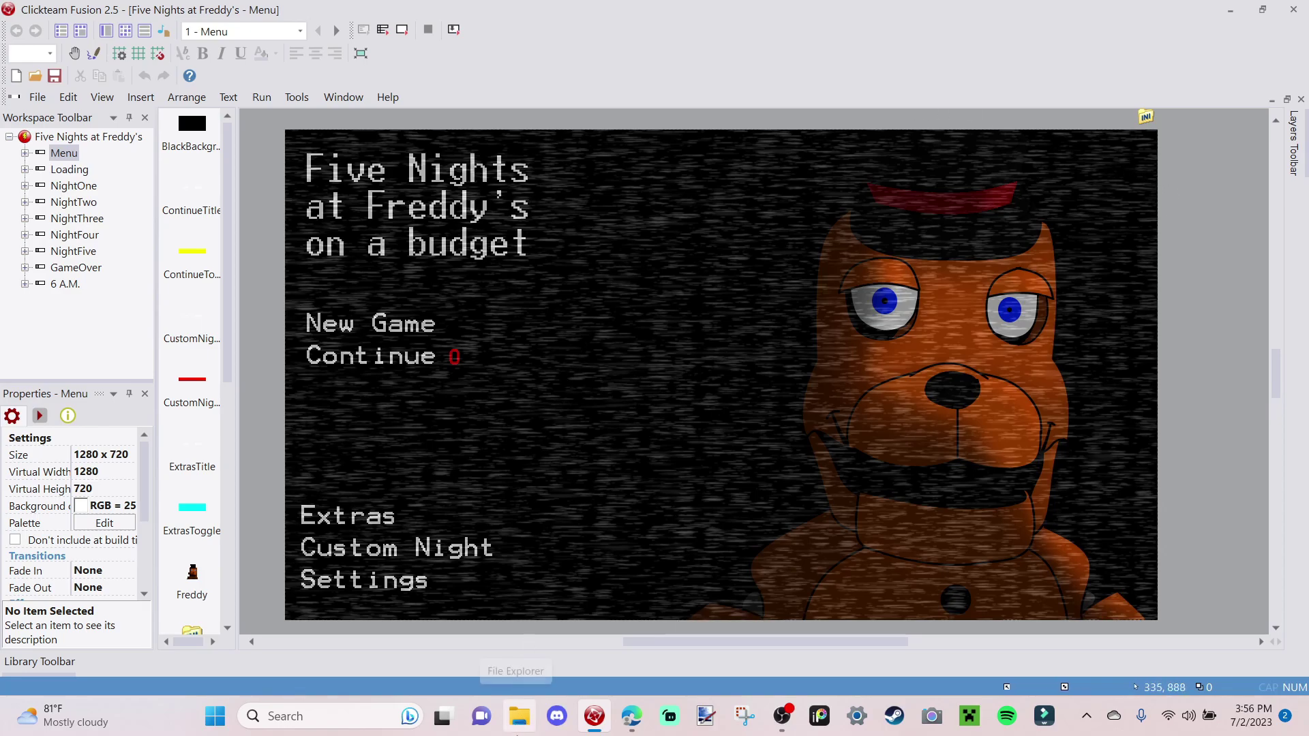
left_click(531, 713)
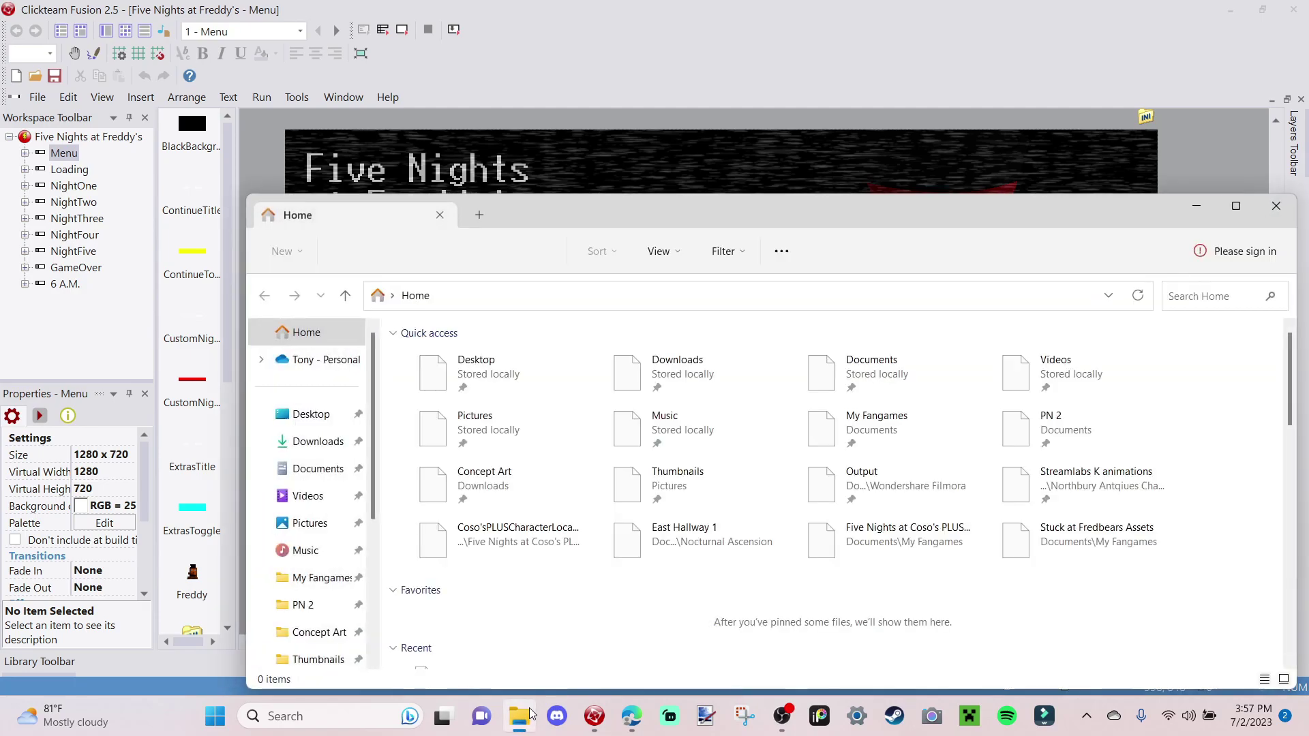
left_click(1235, 212)
Browse from This PC to the Steam folder in Program Files (x86) on the C: drive
scroll(79, 294, "down", 1)
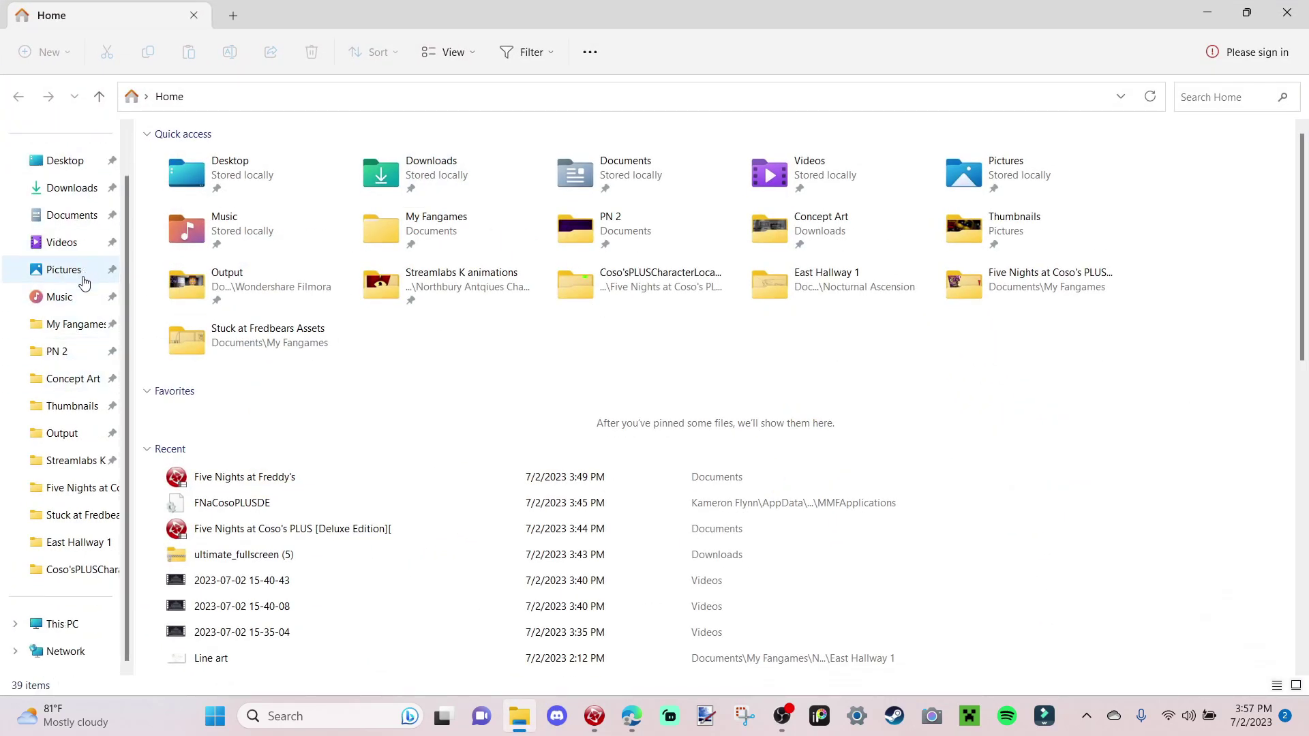
left_click(73, 636)
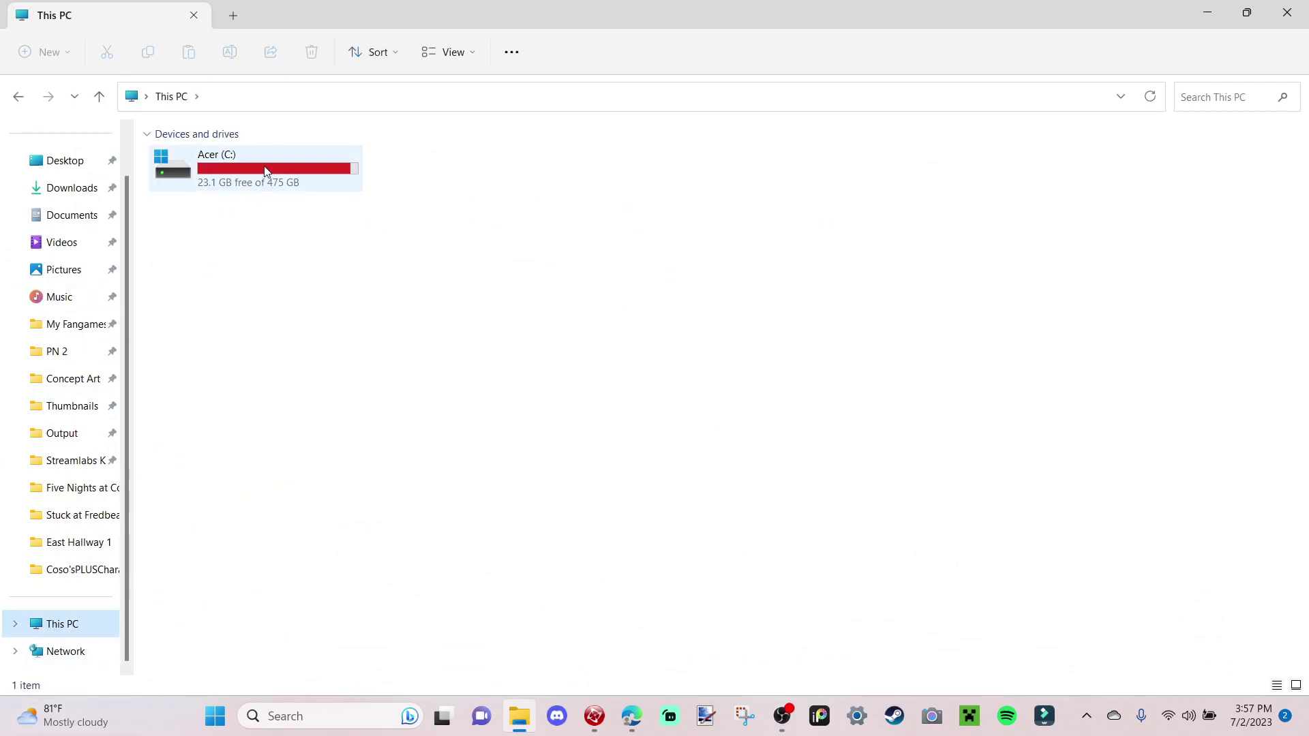
double_click(335, 182)
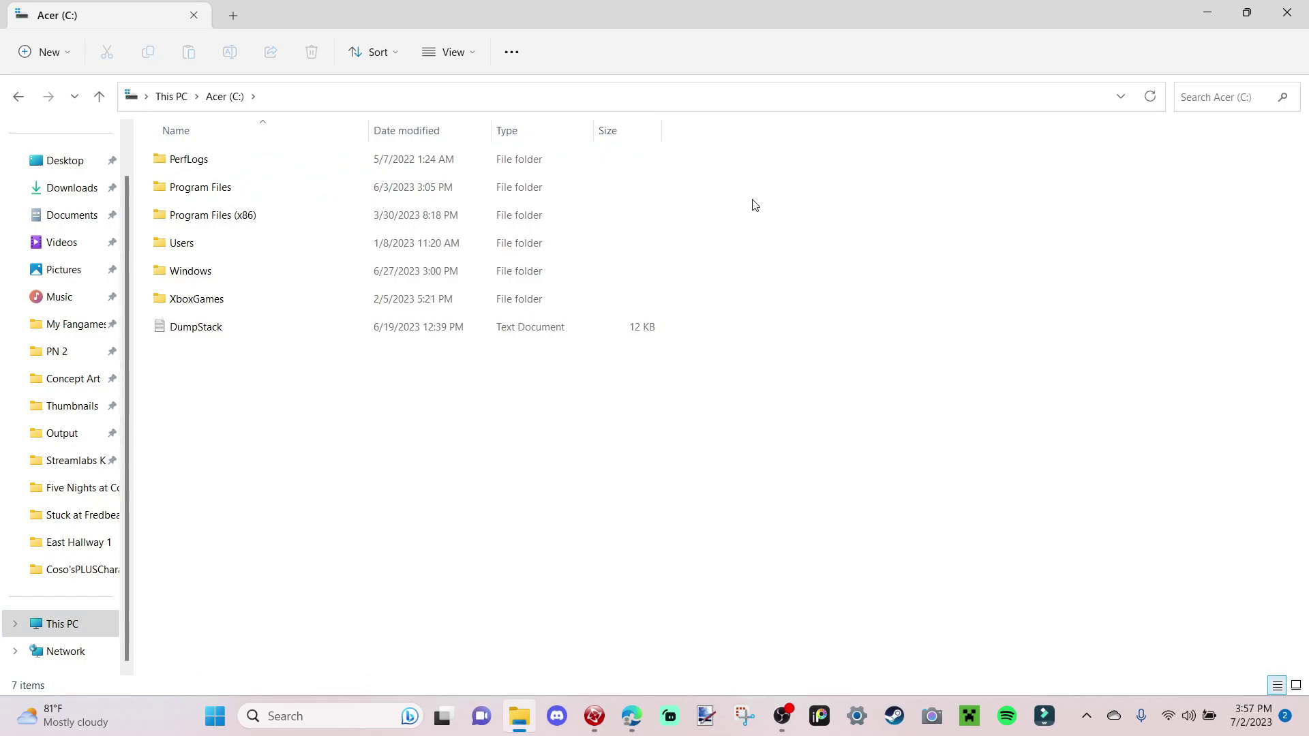
double_click(255, 215)
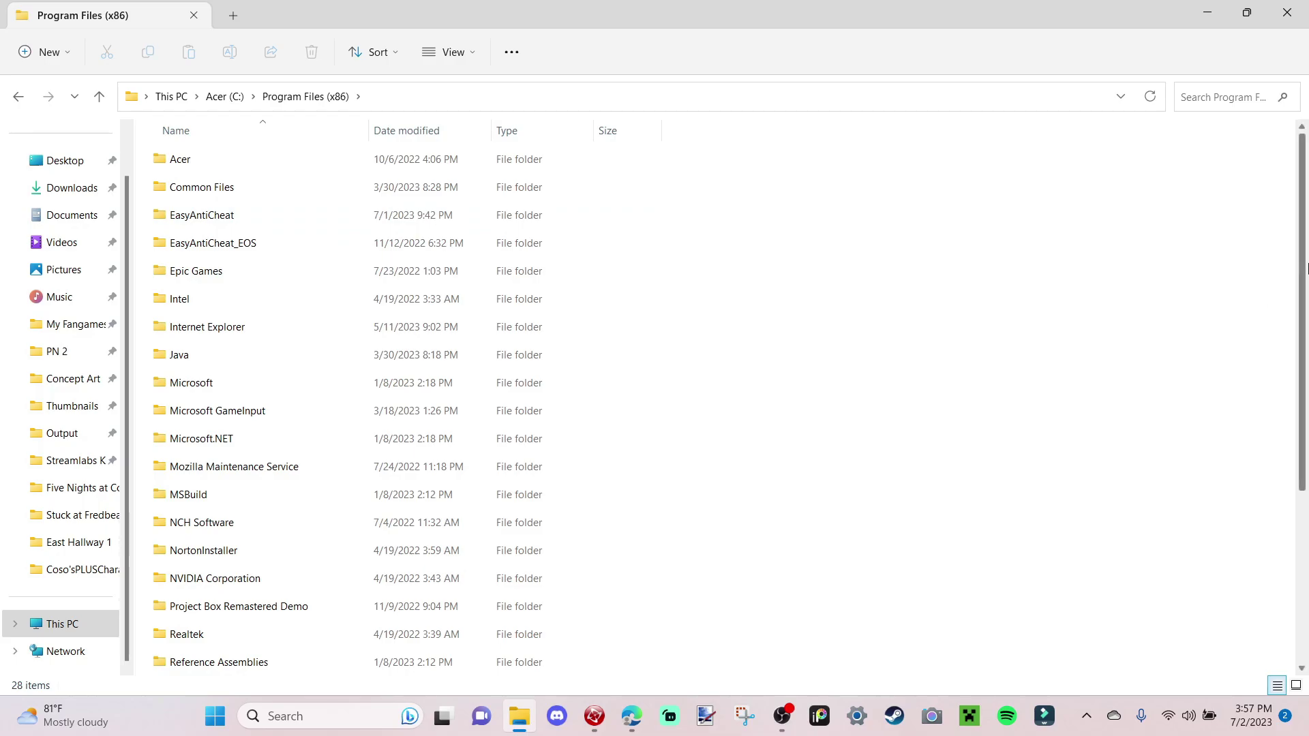
scroll(1307, 268, "down", 3)
double_click(355, 439)
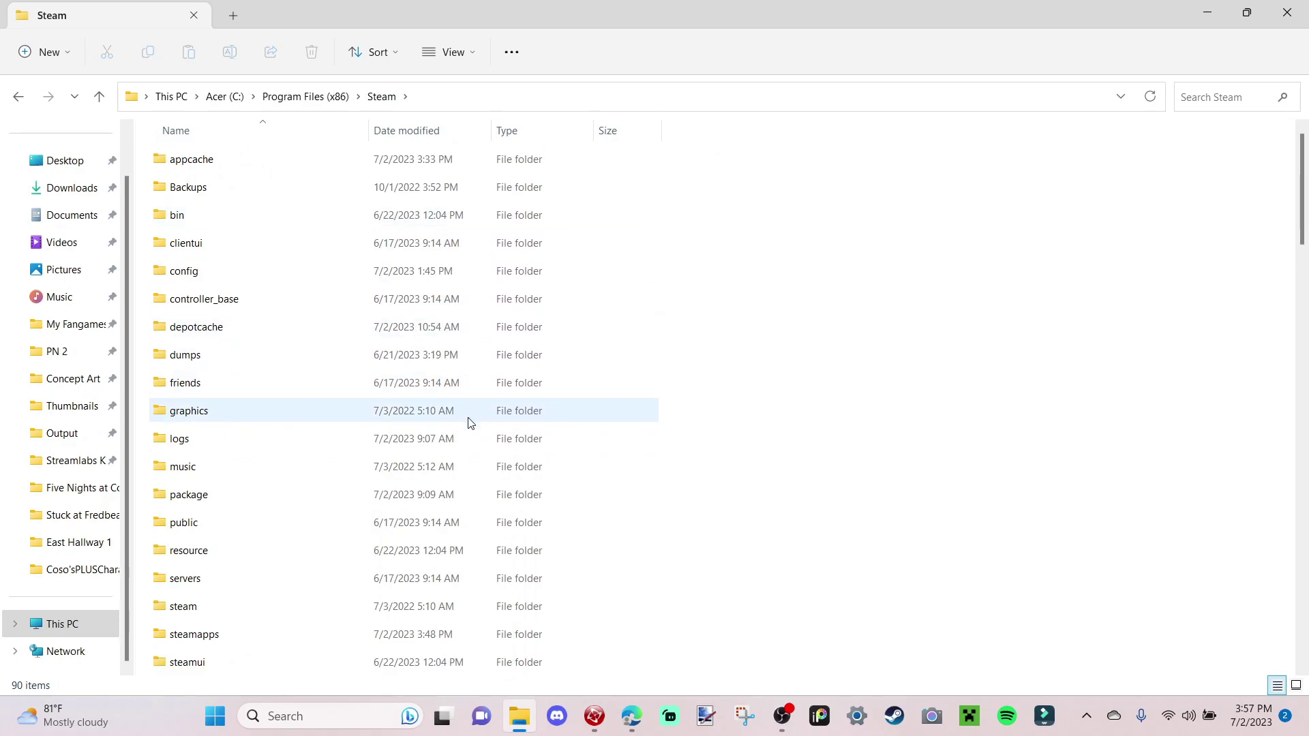
Go down through steamapps and common to the Extensions folder of Clickteam Fusion 2.5
scroll(469, 424, "down", 1)
scroll(469, 425, "down", 2)
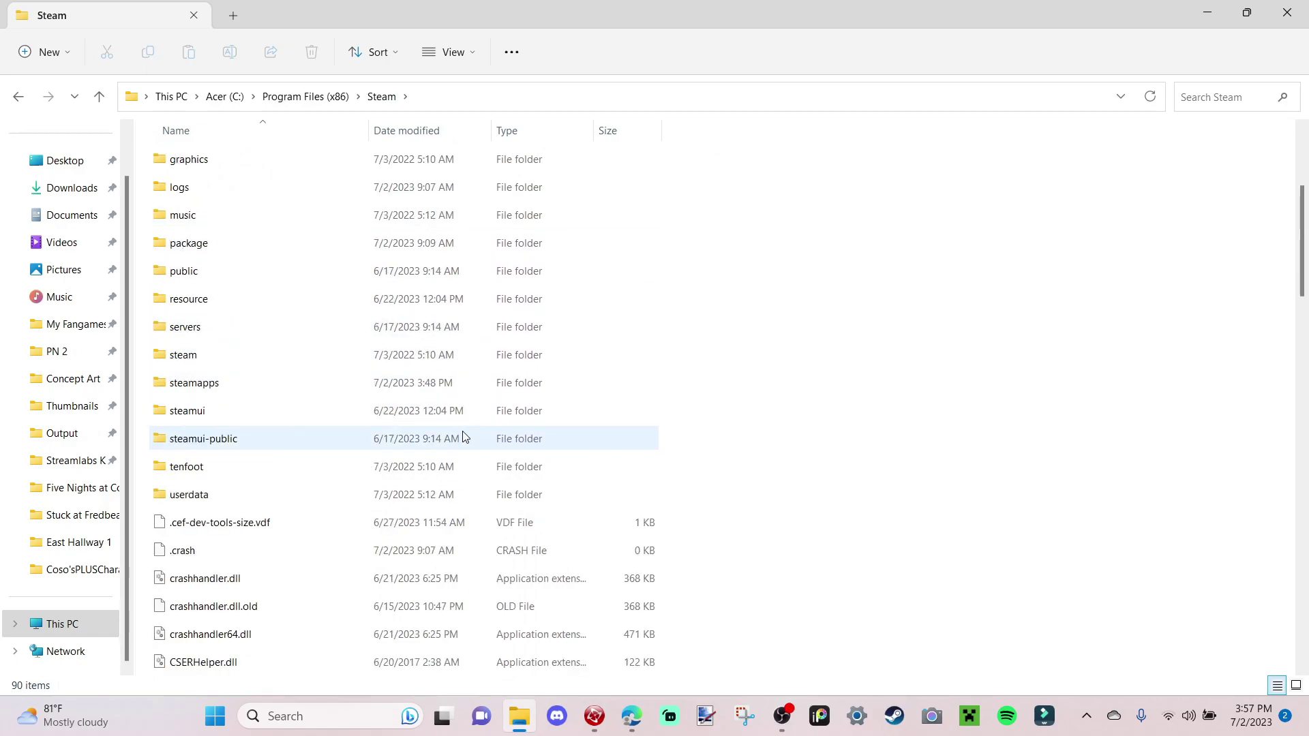
double_click(405, 385)
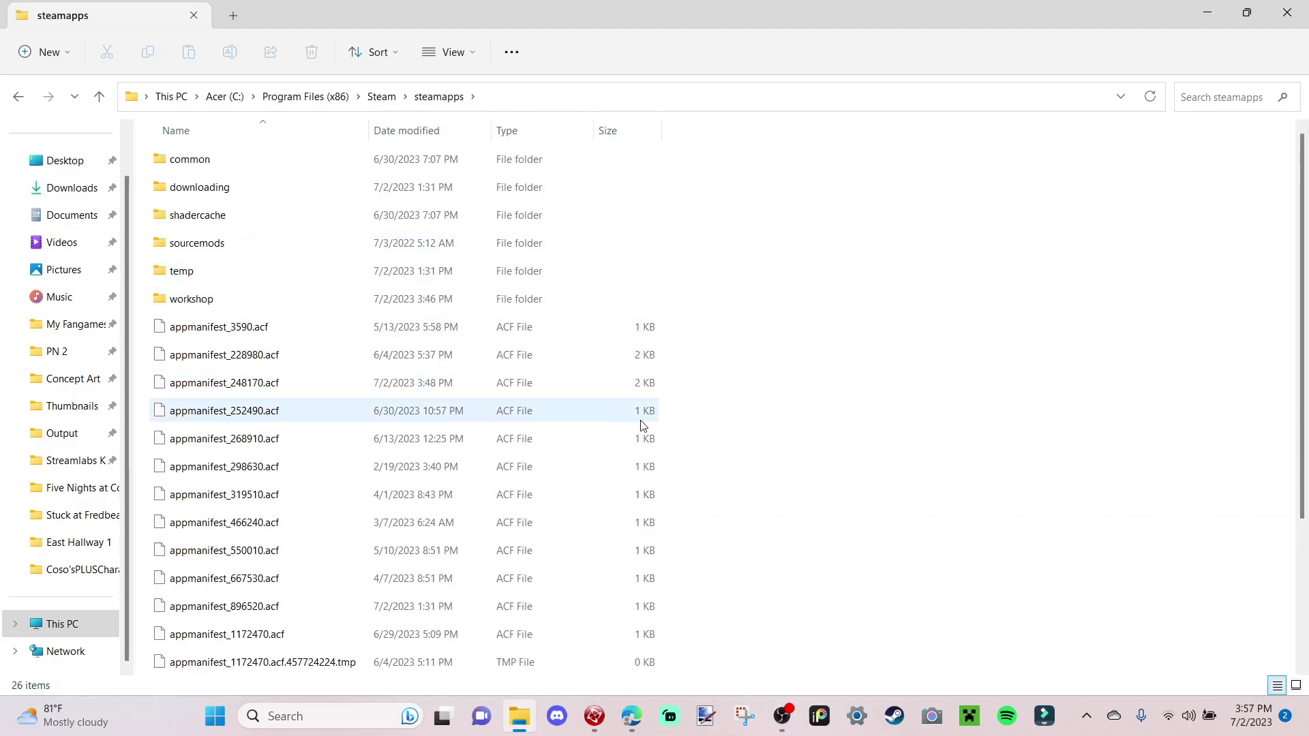
double_click(217, 161)
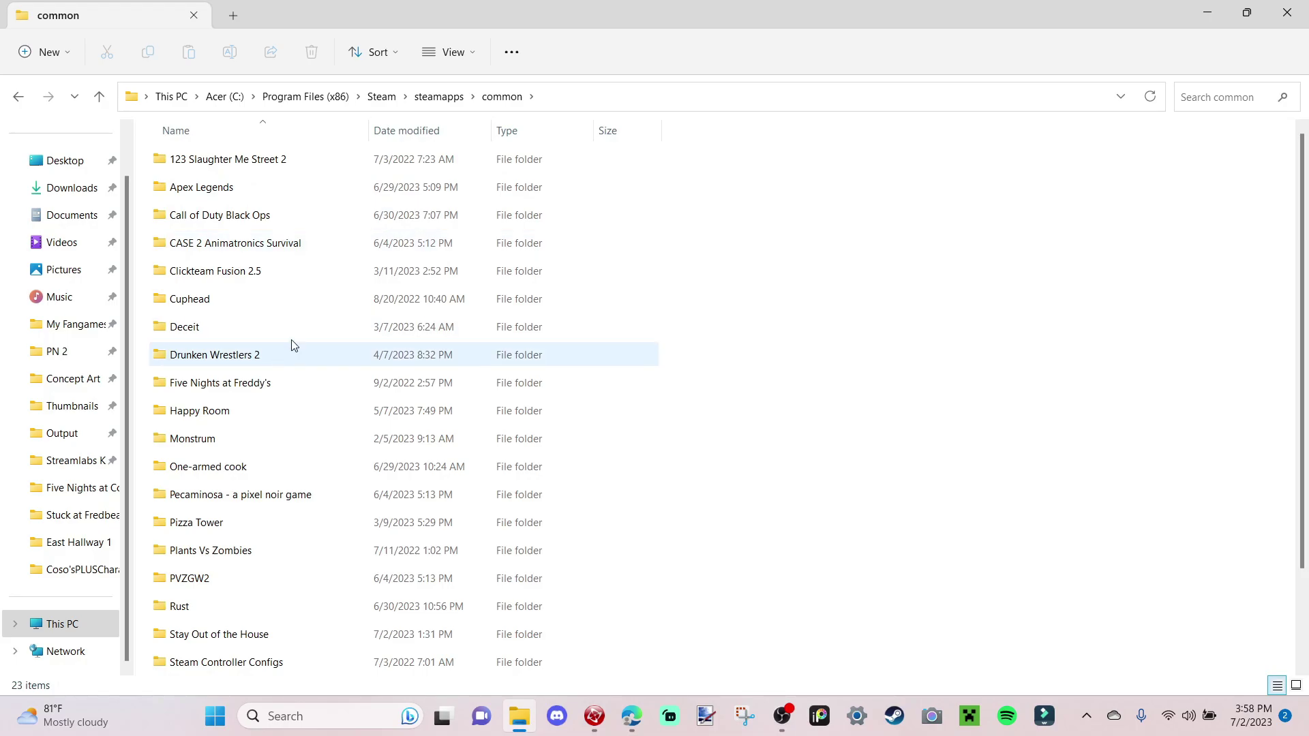
double_click(260, 273)
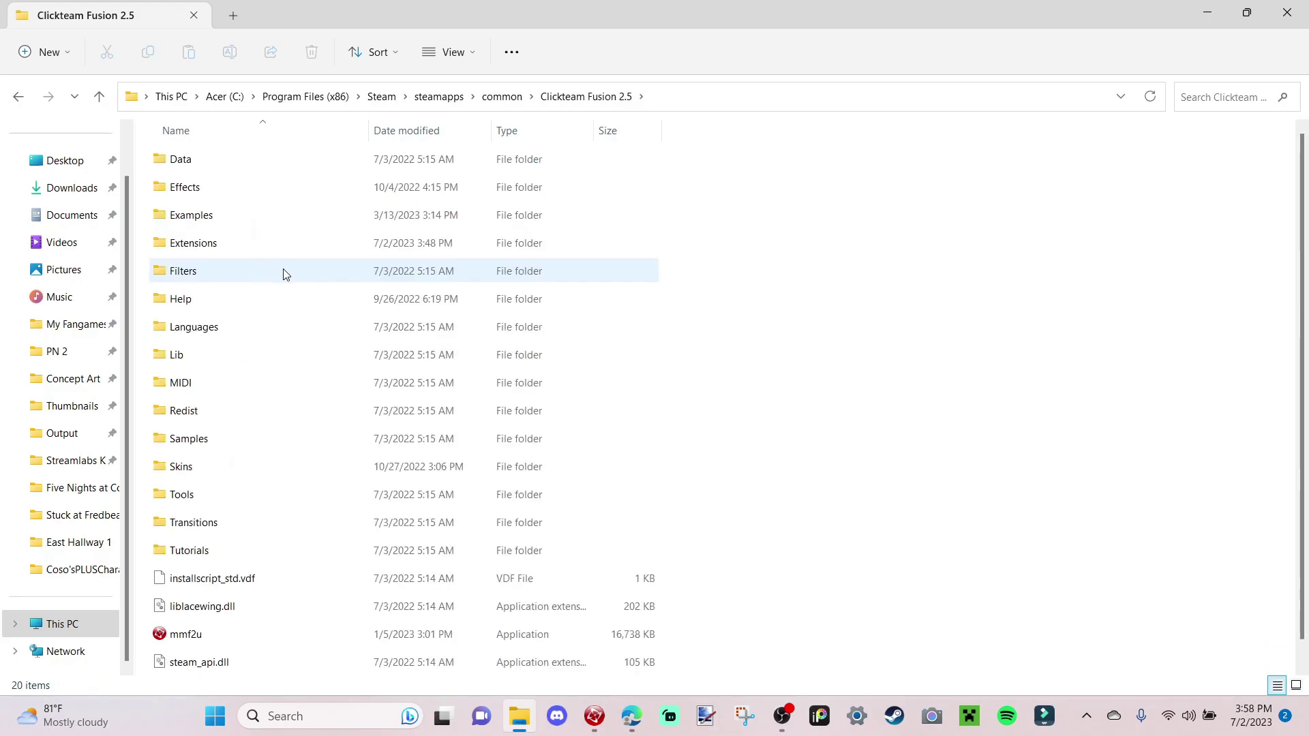
double_click(255, 253)
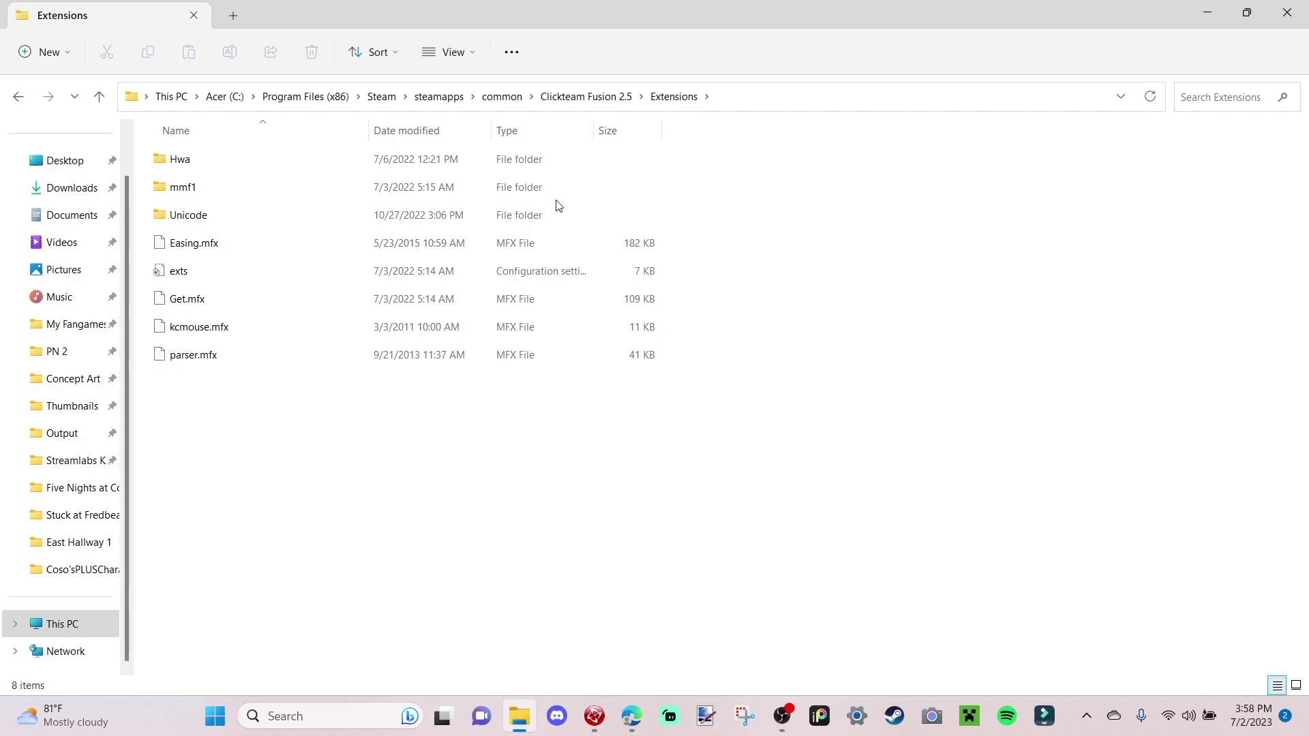
Return to This PC and retrace the path through Program Files (x86) to the Steam folder
left_click(92, 626)
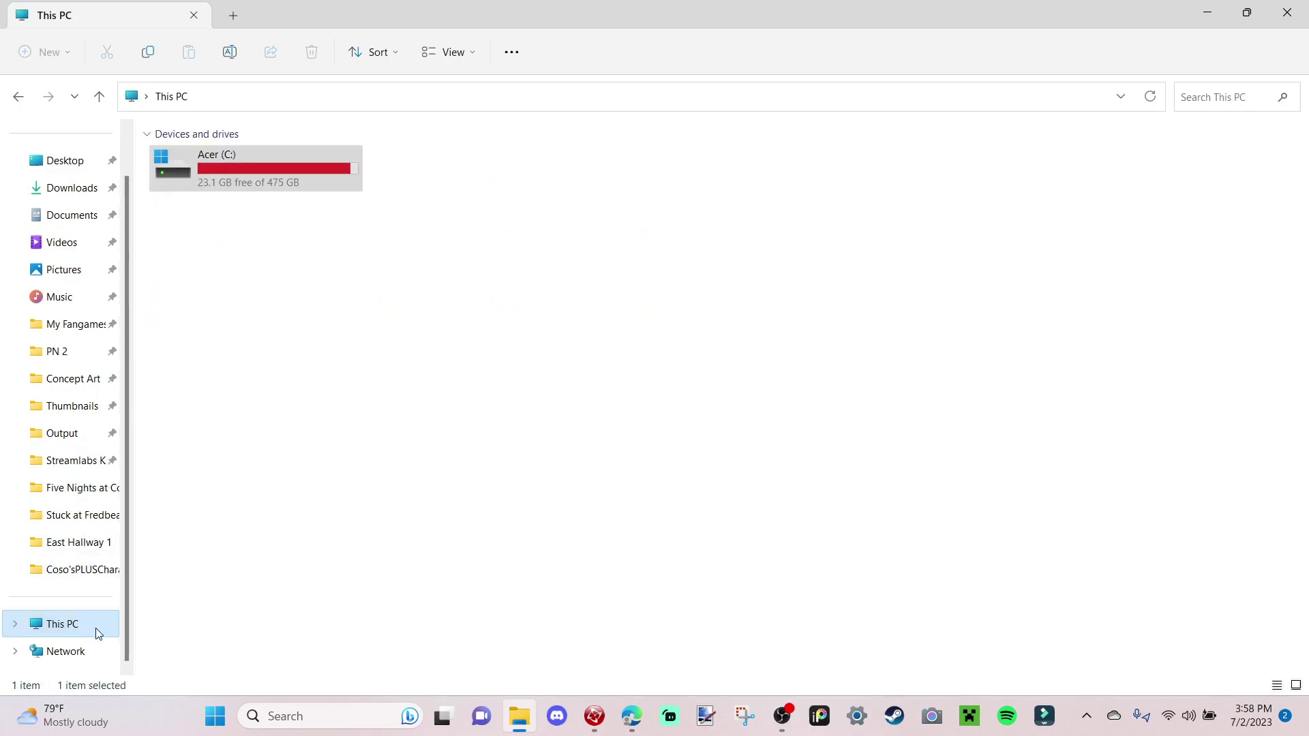
left_click(274, 188)
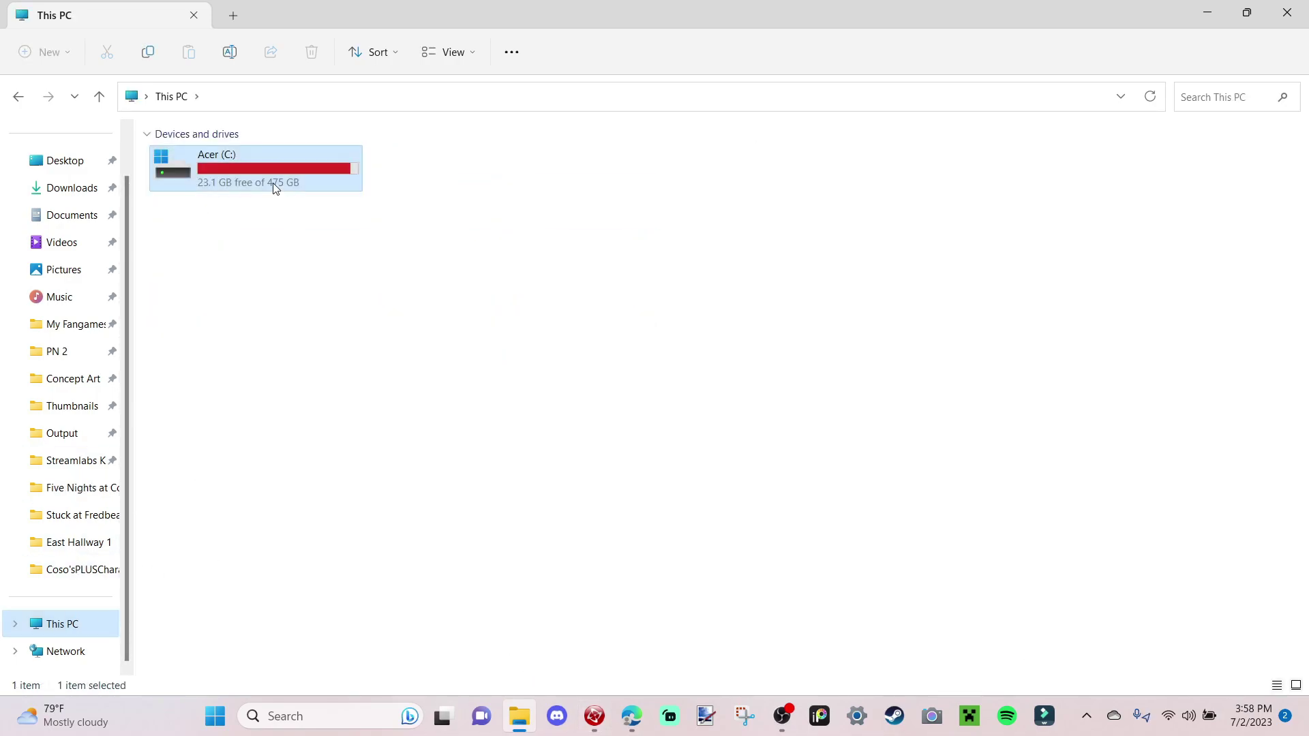
double_click(273, 183)
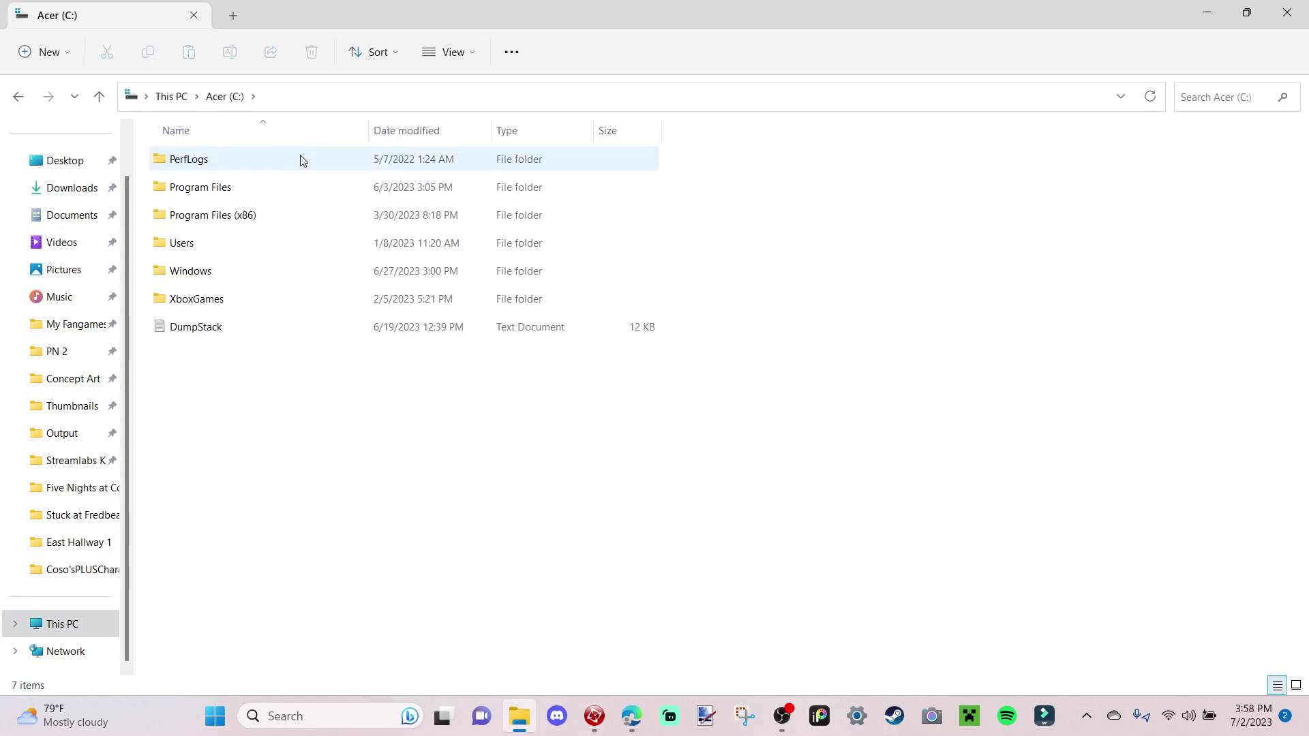
double_click(208, 213)
scroll(321, 494, "down", 3)
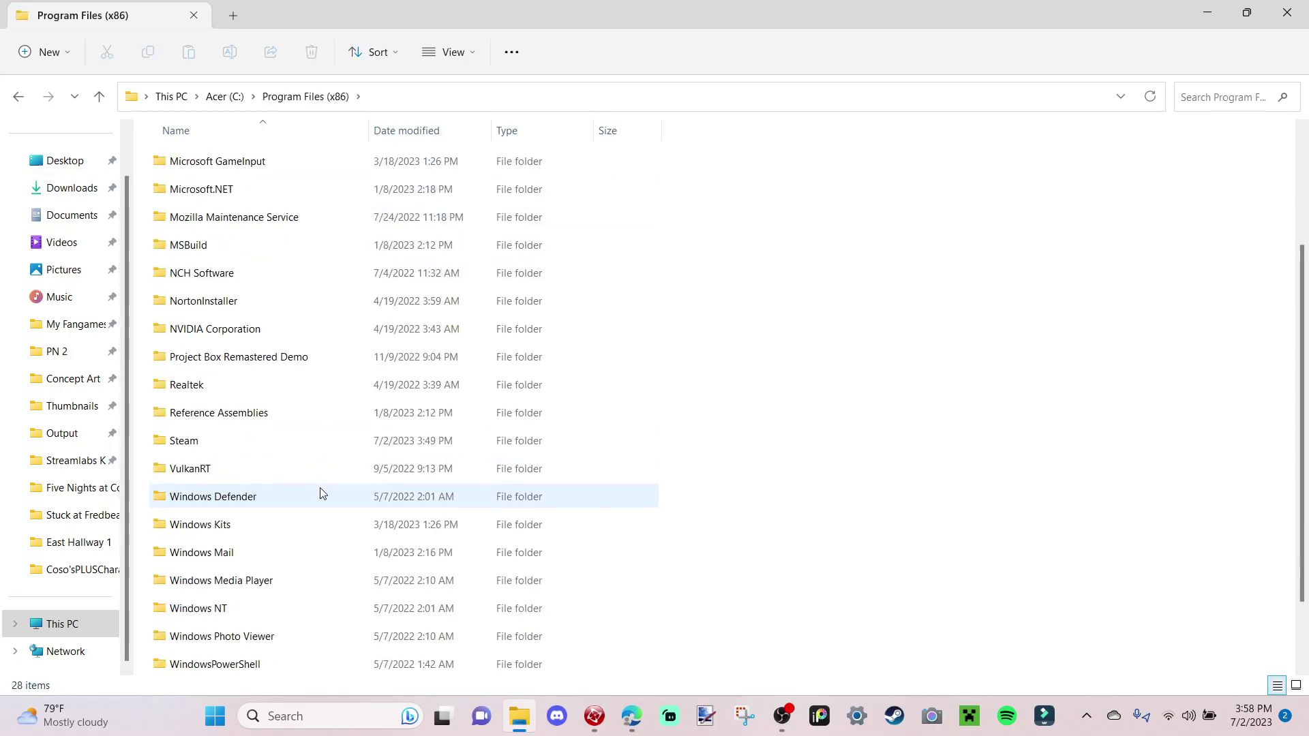
double_click(285, 442)
Reopen Clickteam Fusion 2.5's Extensions folder through steamapps and common, and close the File Explorer window
scroll(283, 442, "down", 4)
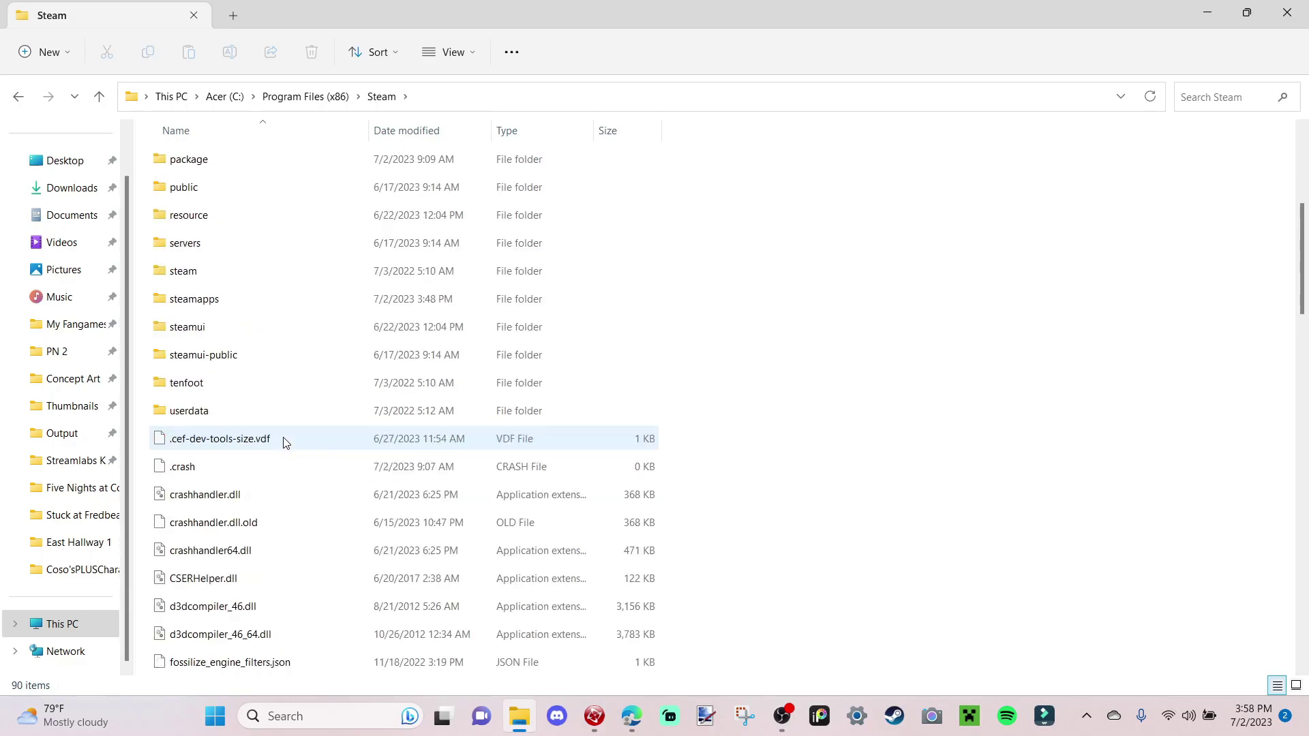
double_click(289, 297)
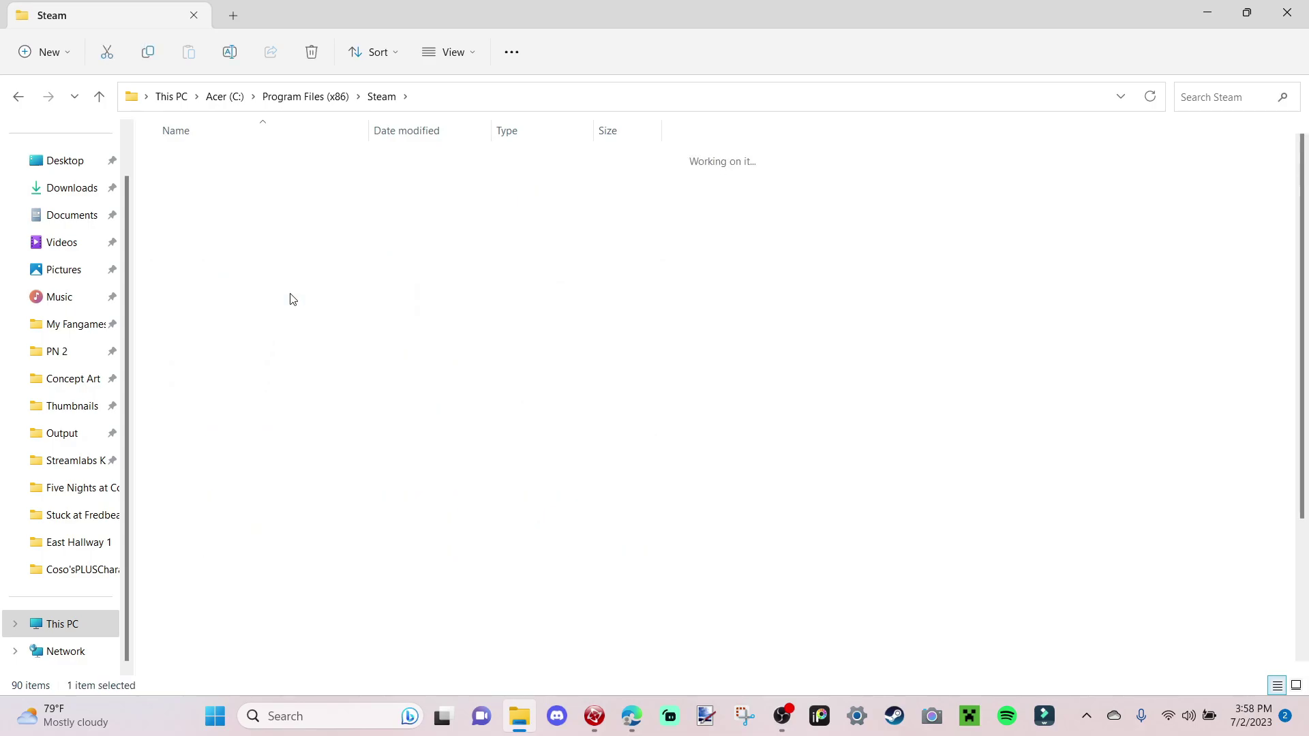
double_click(218, 165)
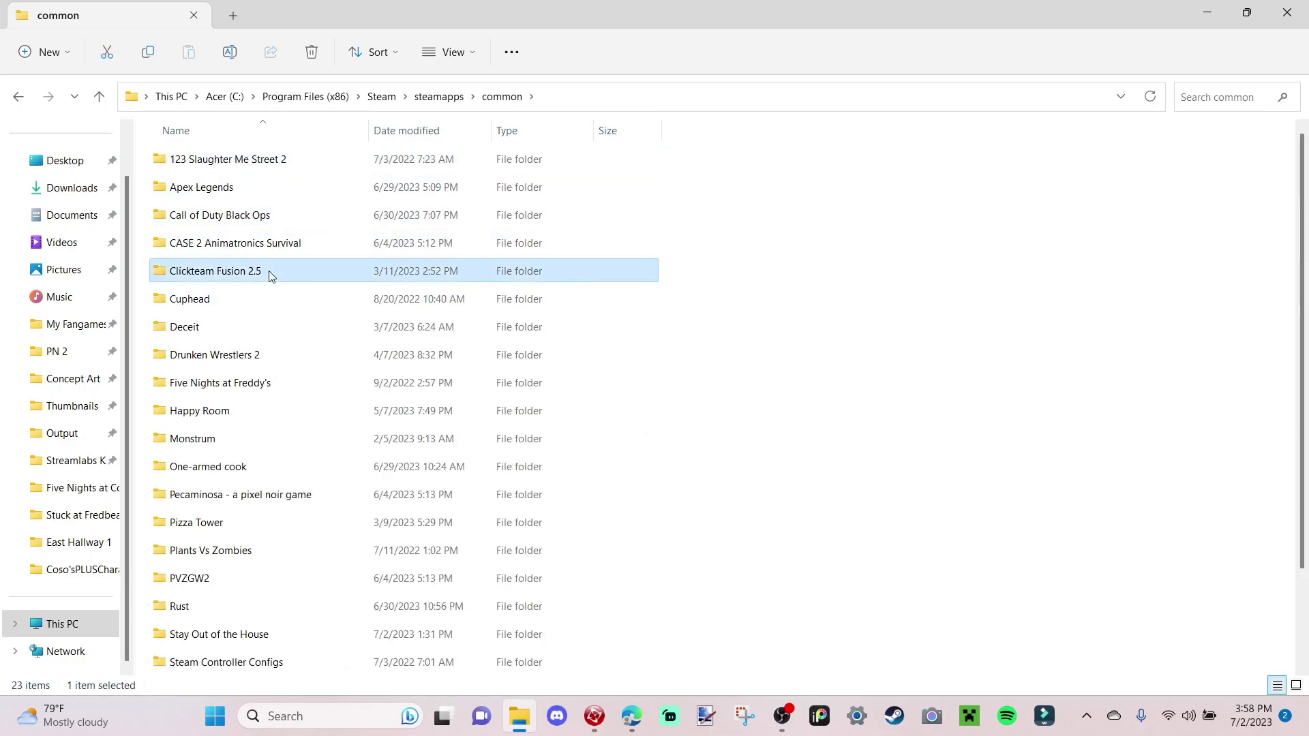
double_click(269, 273)
left_click(266, 243)
double_click(267, 244)
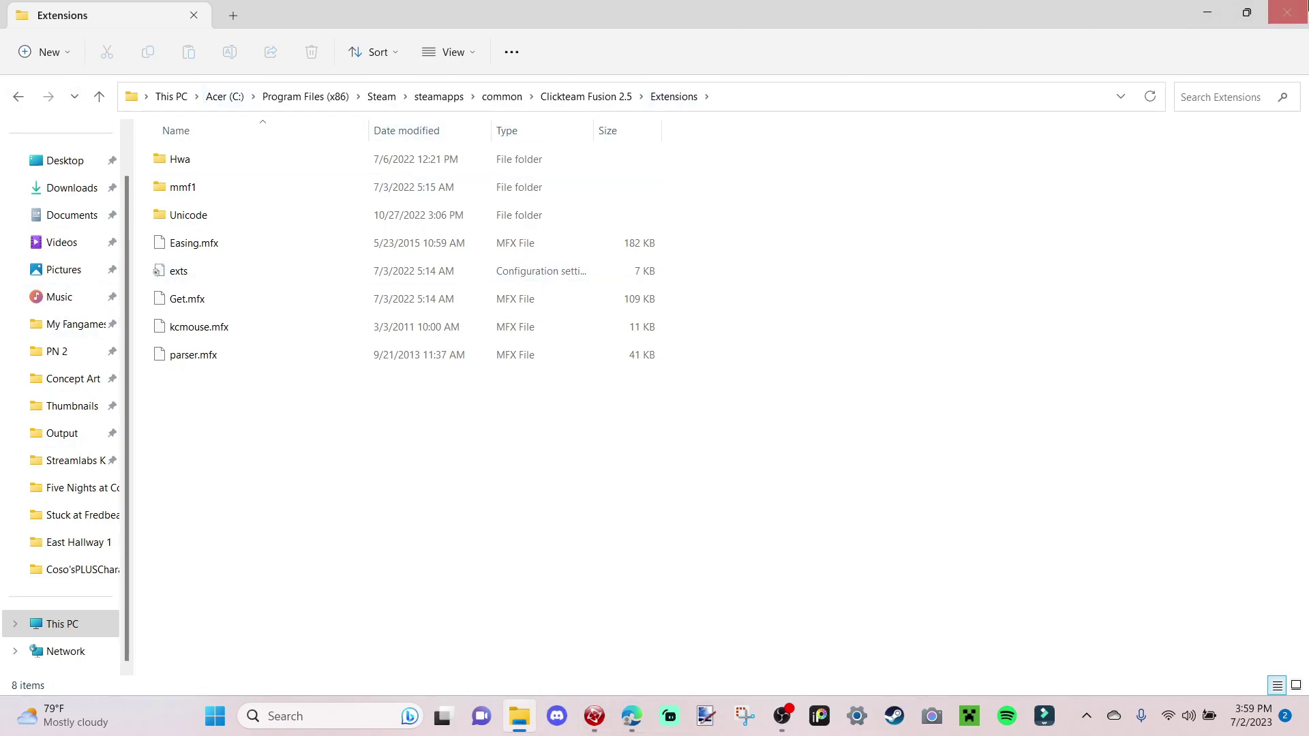
left_click(1280, 9)
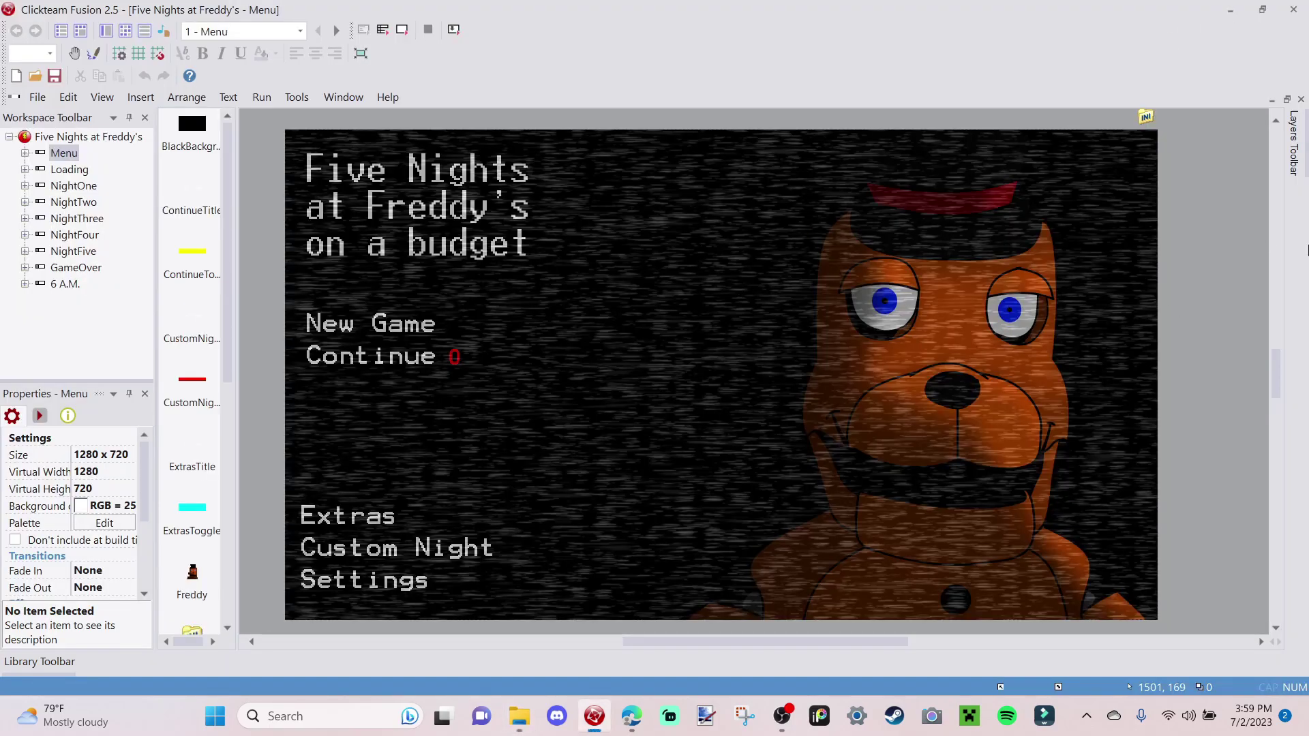
Start inserting a new object in the Menu frame, open the extension manager and search it for "Ultimate"
right_click(1168, 389)
left_click(1211, 41)
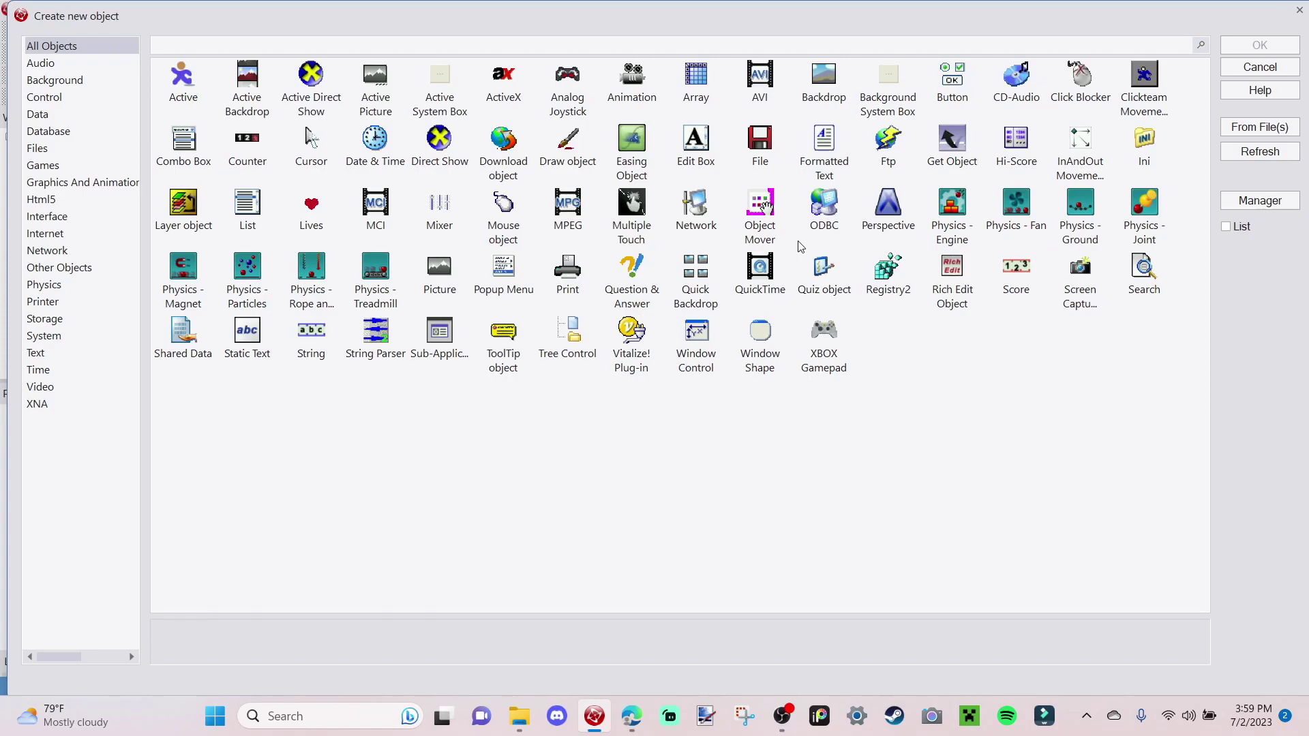
left_click(1260, 200)
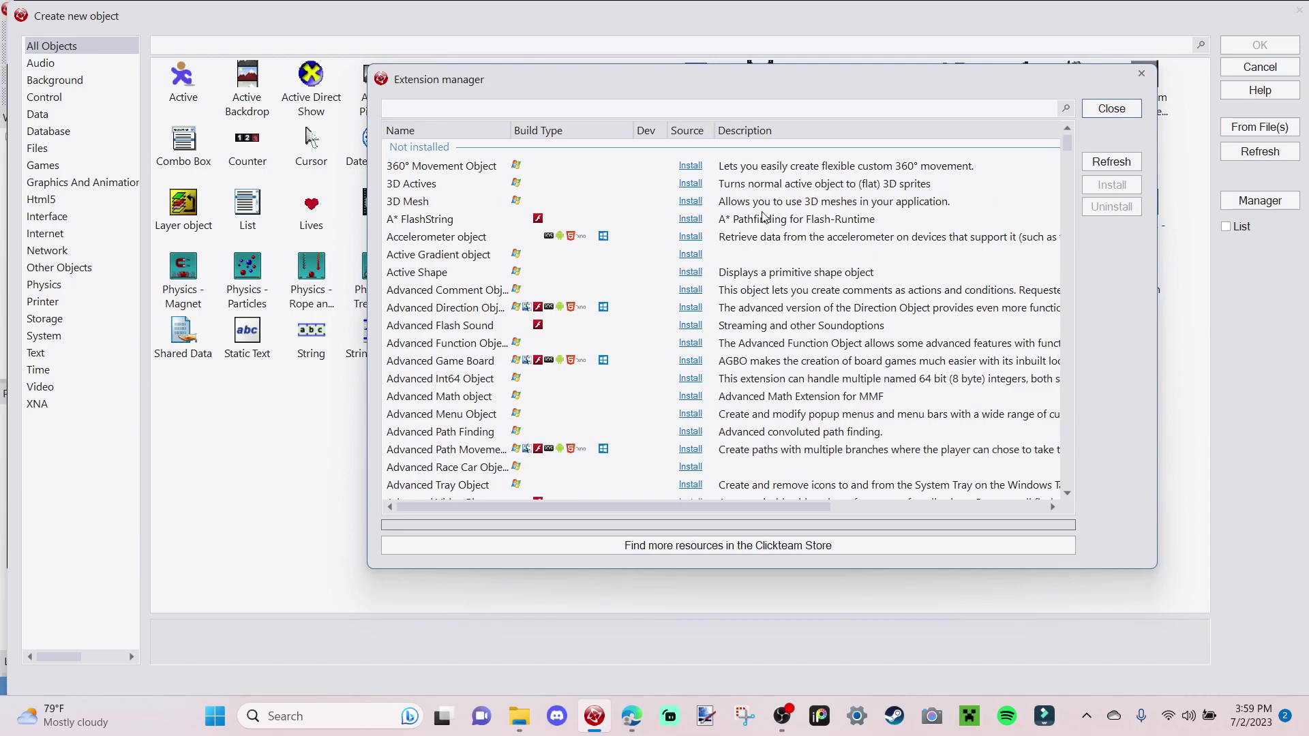
left_click(804, 110)
type("Ultimate")
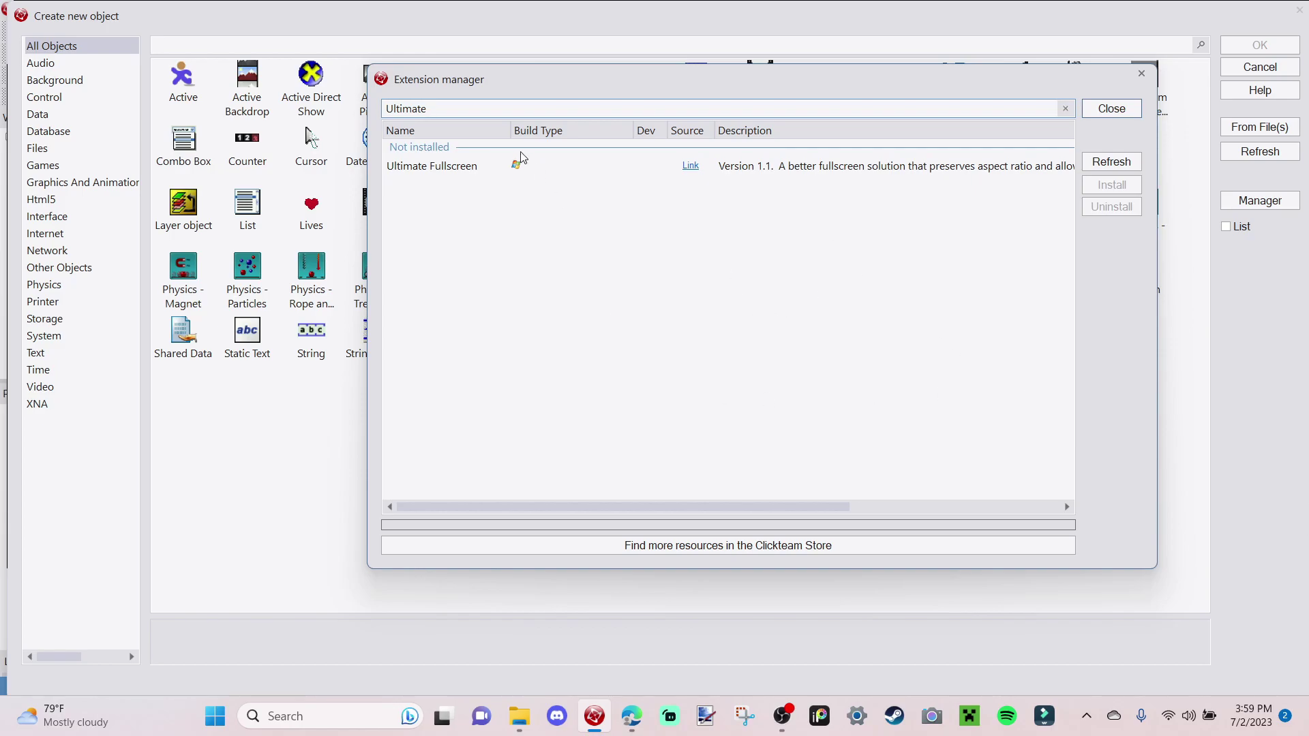
Follow the source link of the Ultimate Fullscreen extension and open its page in the website's tools area
left_click(419, 166)
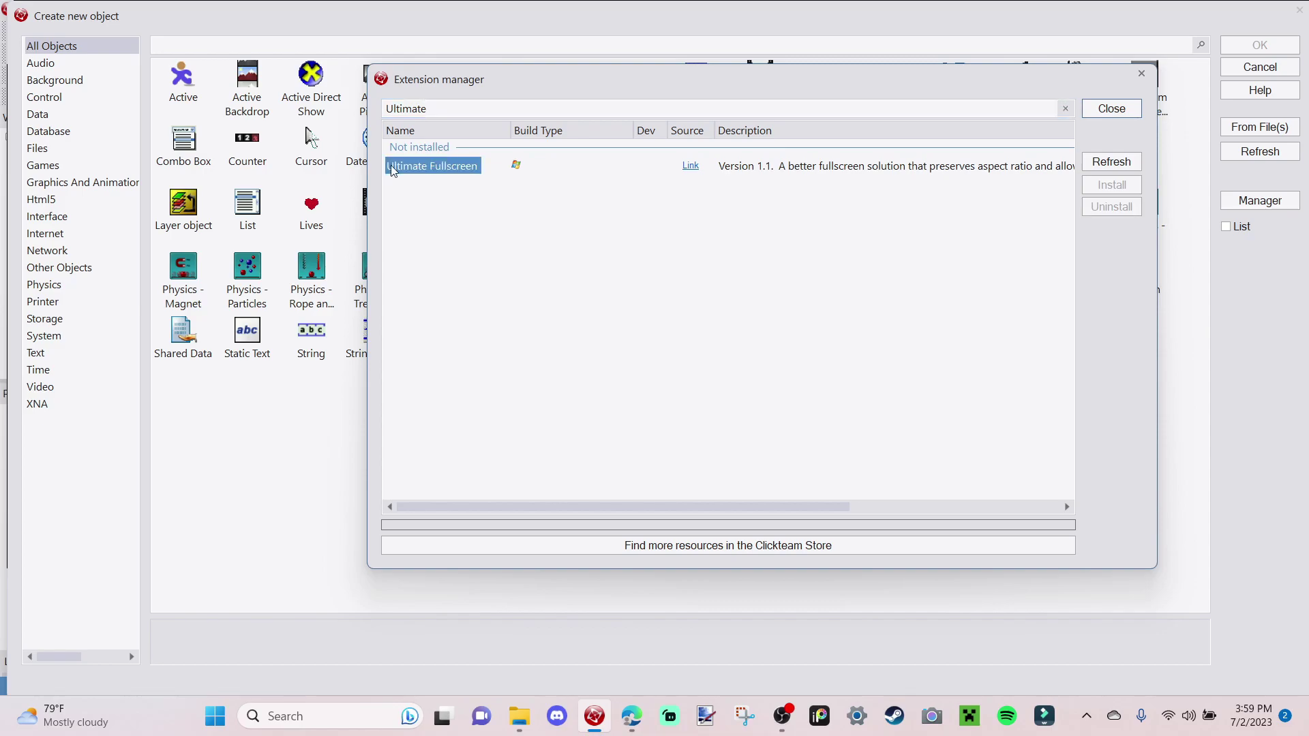
left_click(690, 168)
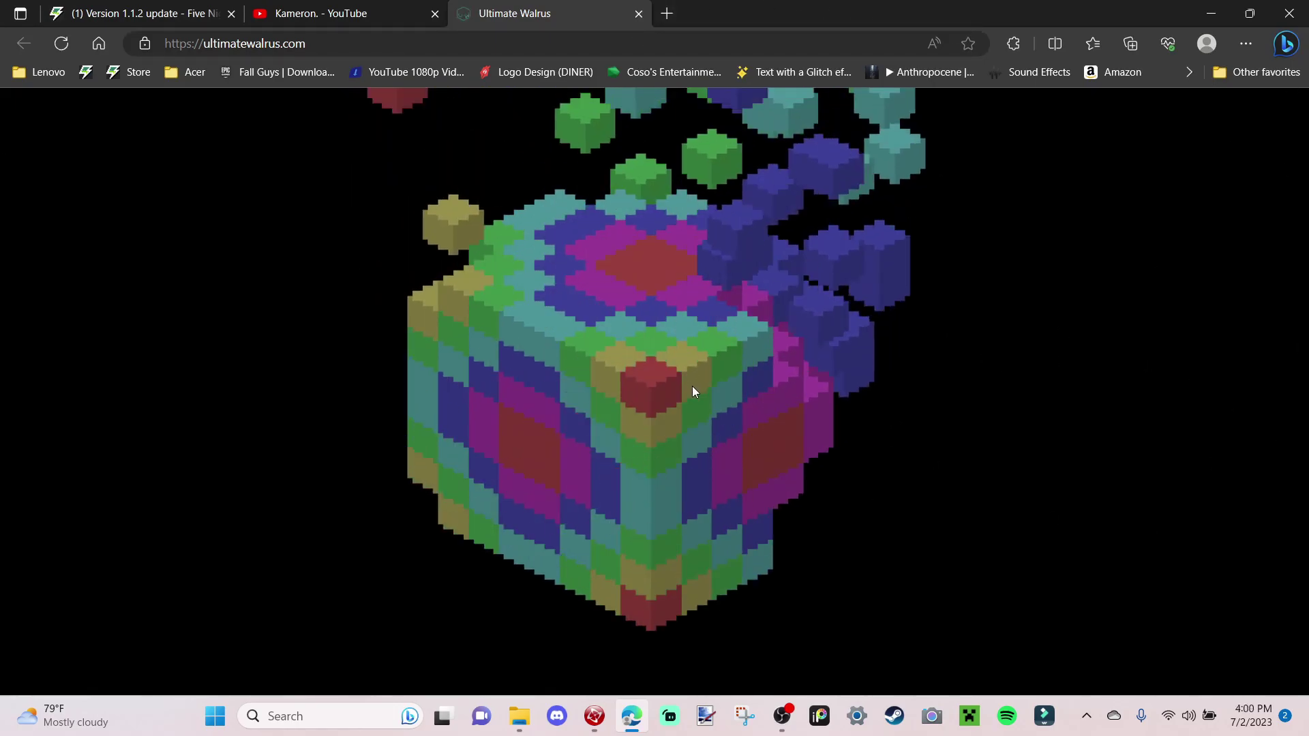
left_click(692, 386)
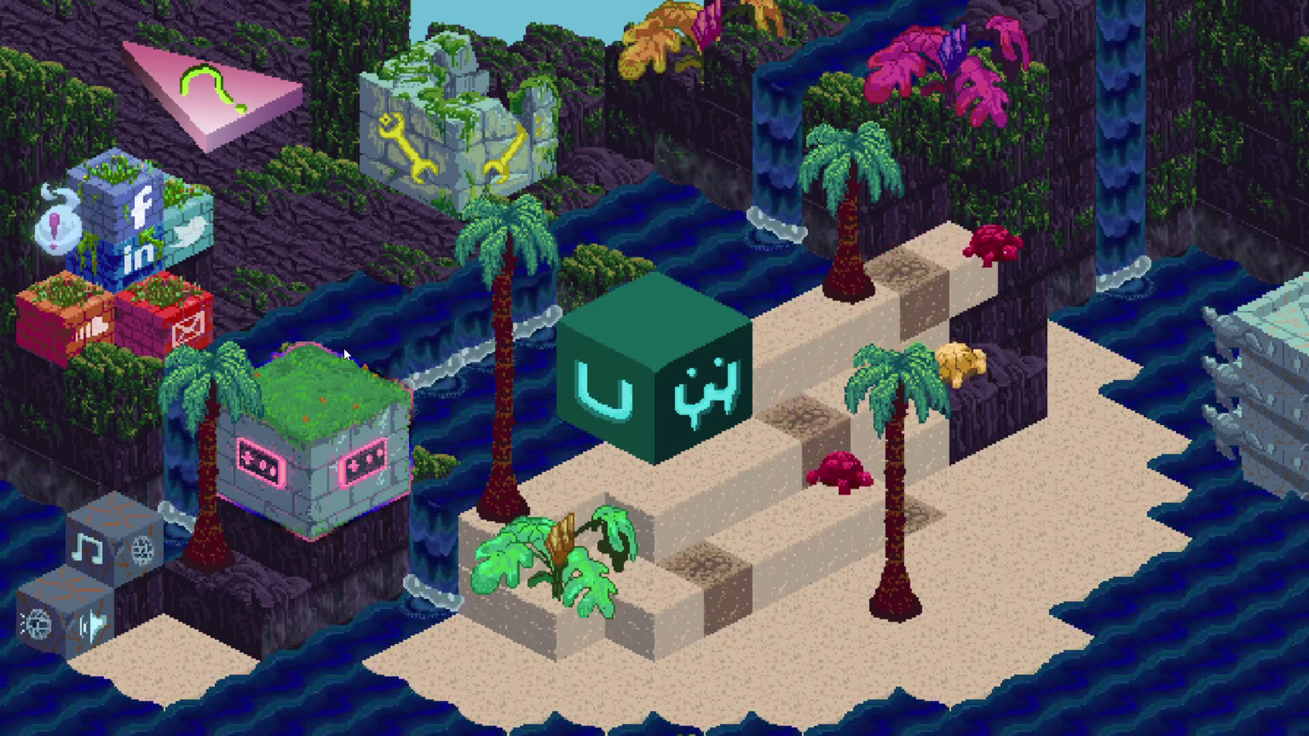
left_click(431, 169)
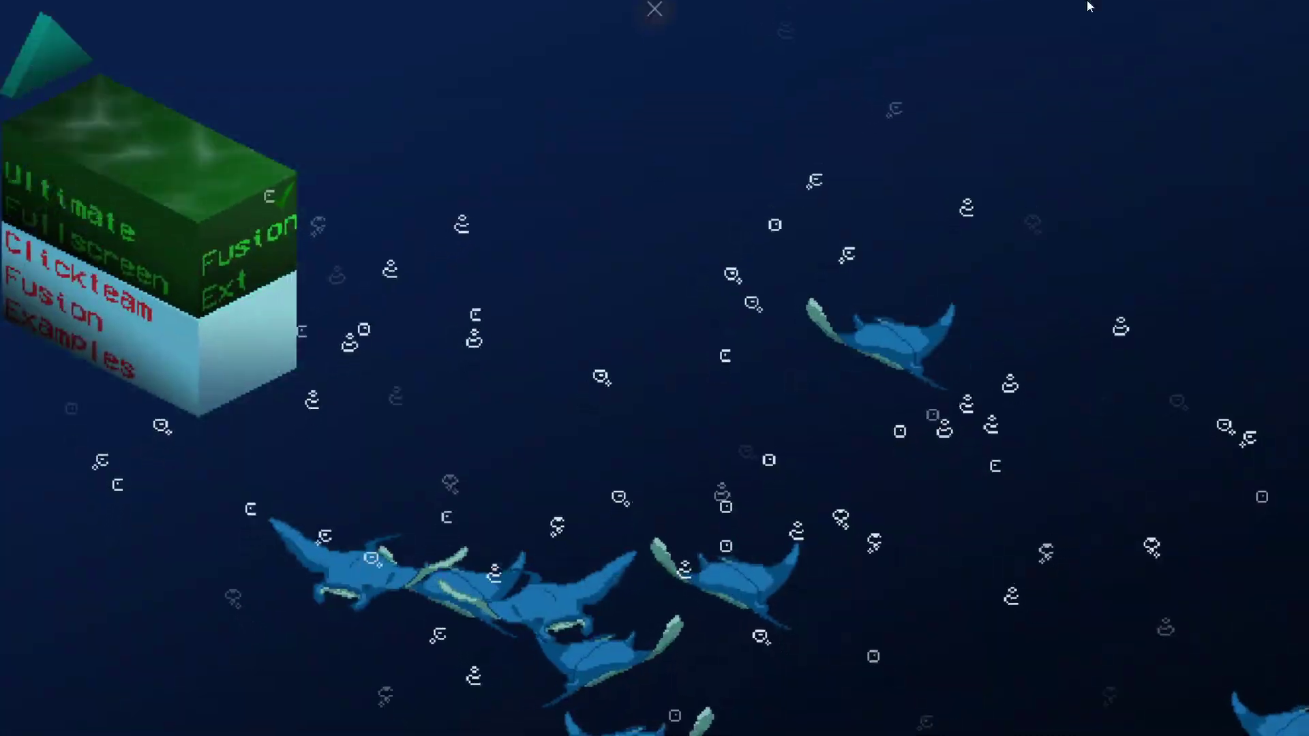
left_click(211, 269)
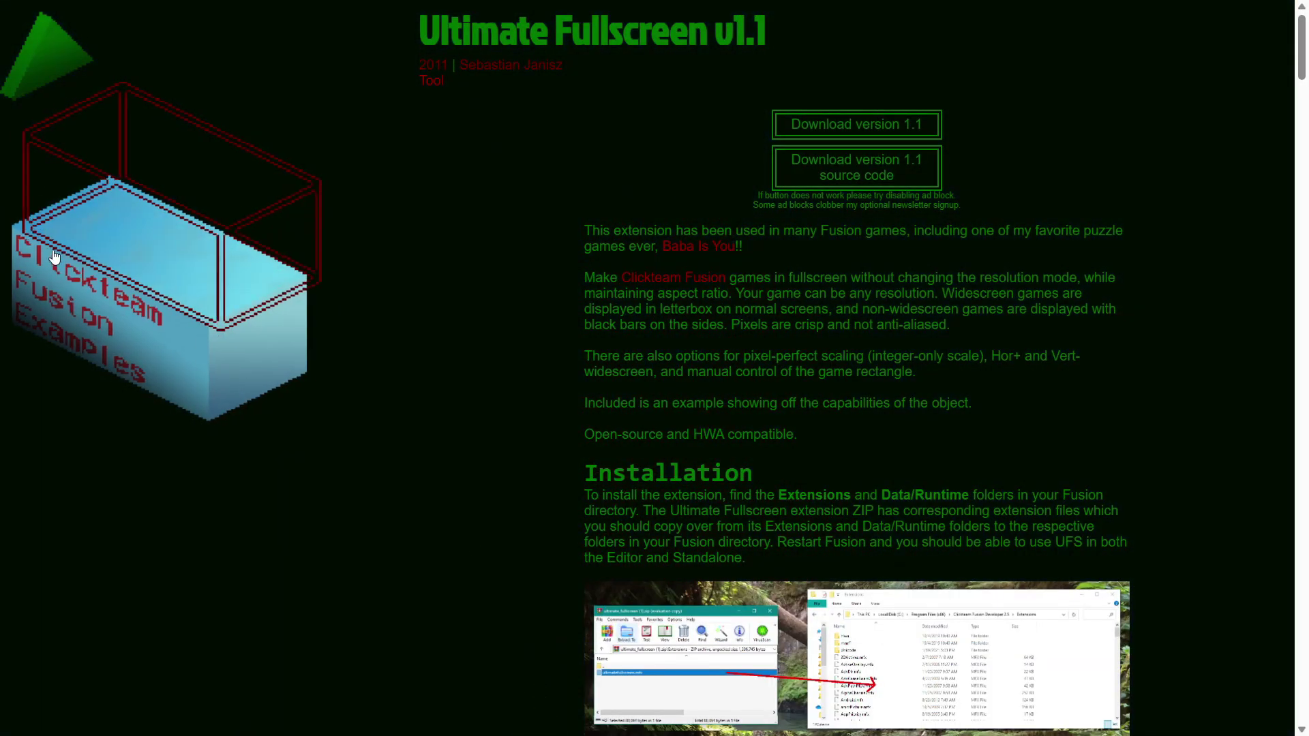
Download Ultimate Fullscreen version 1.1 with the option to be emailed about new games unchecked
left_click(927, 127)
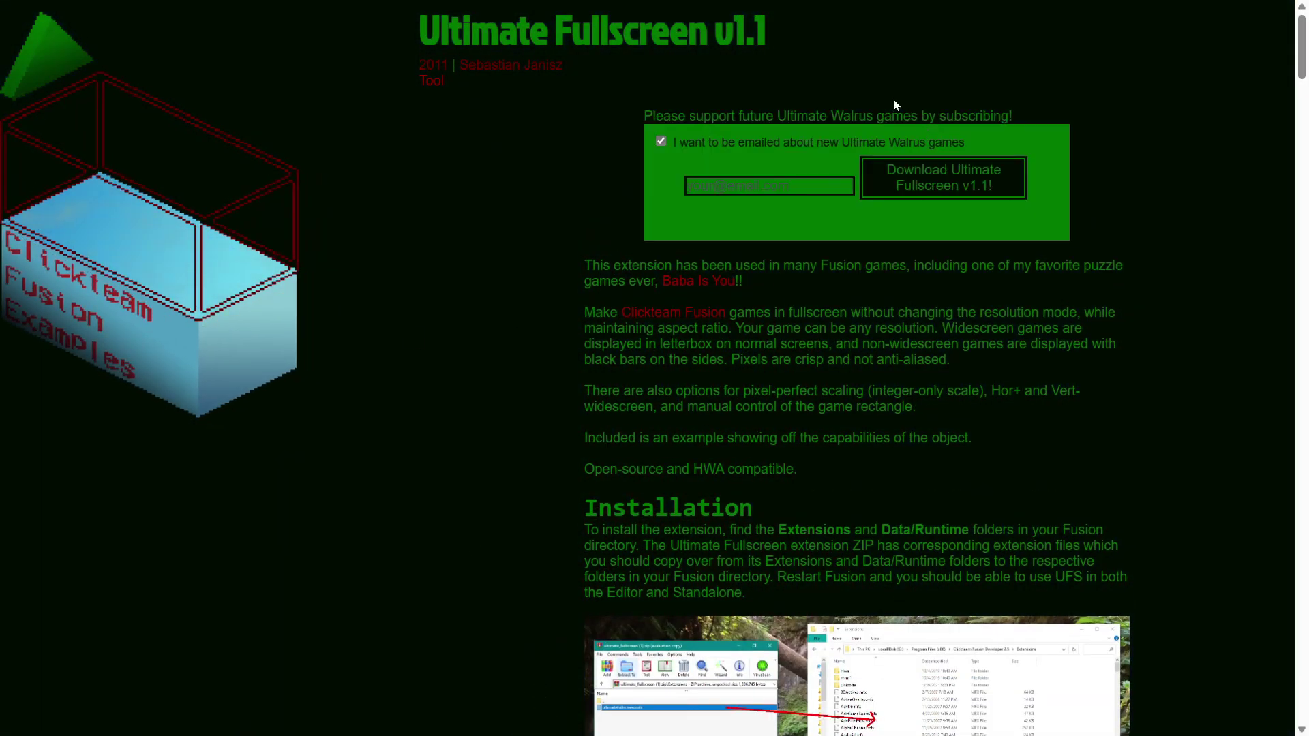
left_click(660, 141)
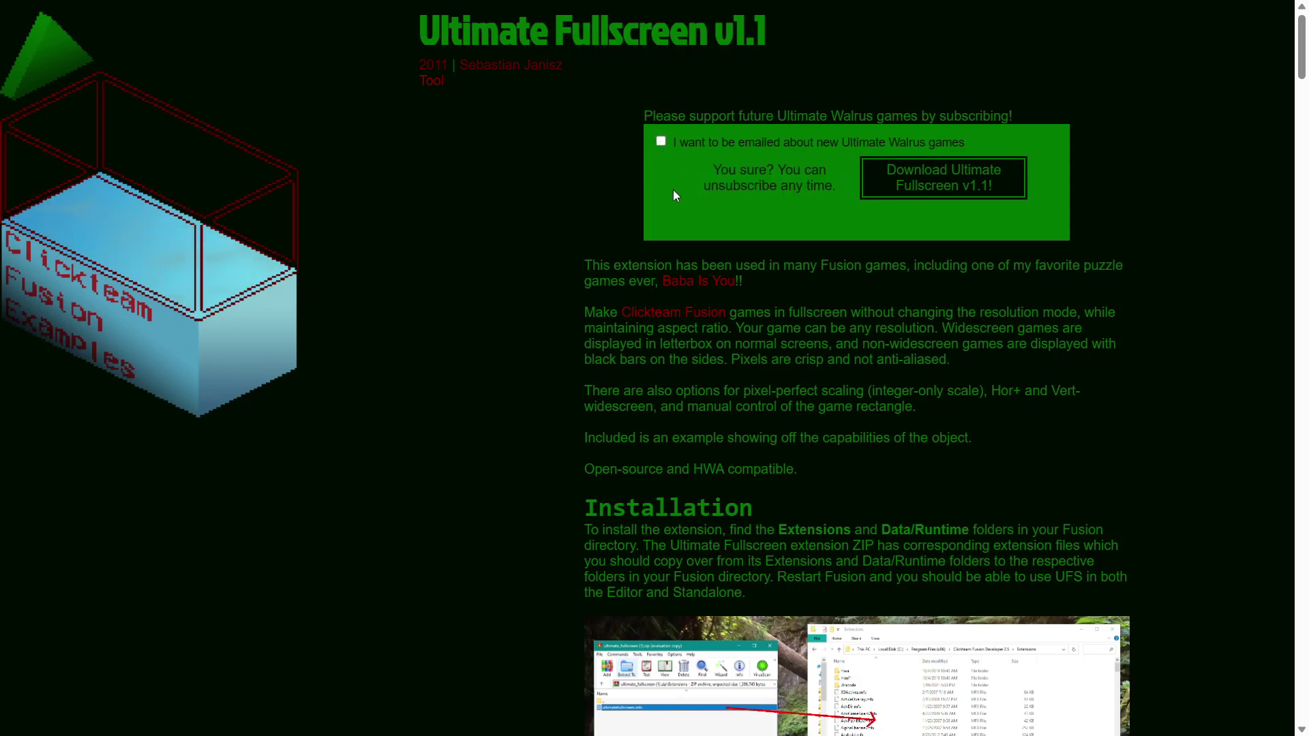
left_click(661, 141)
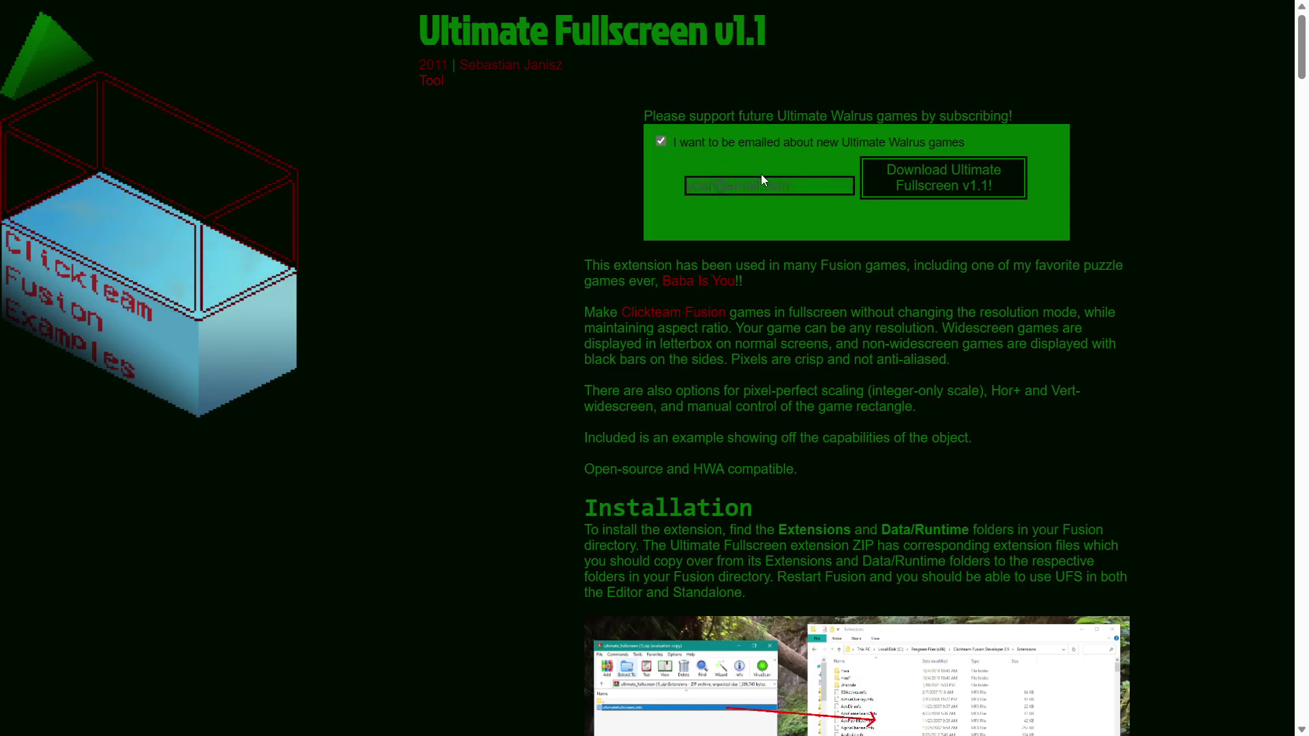
left_click(660, 141)
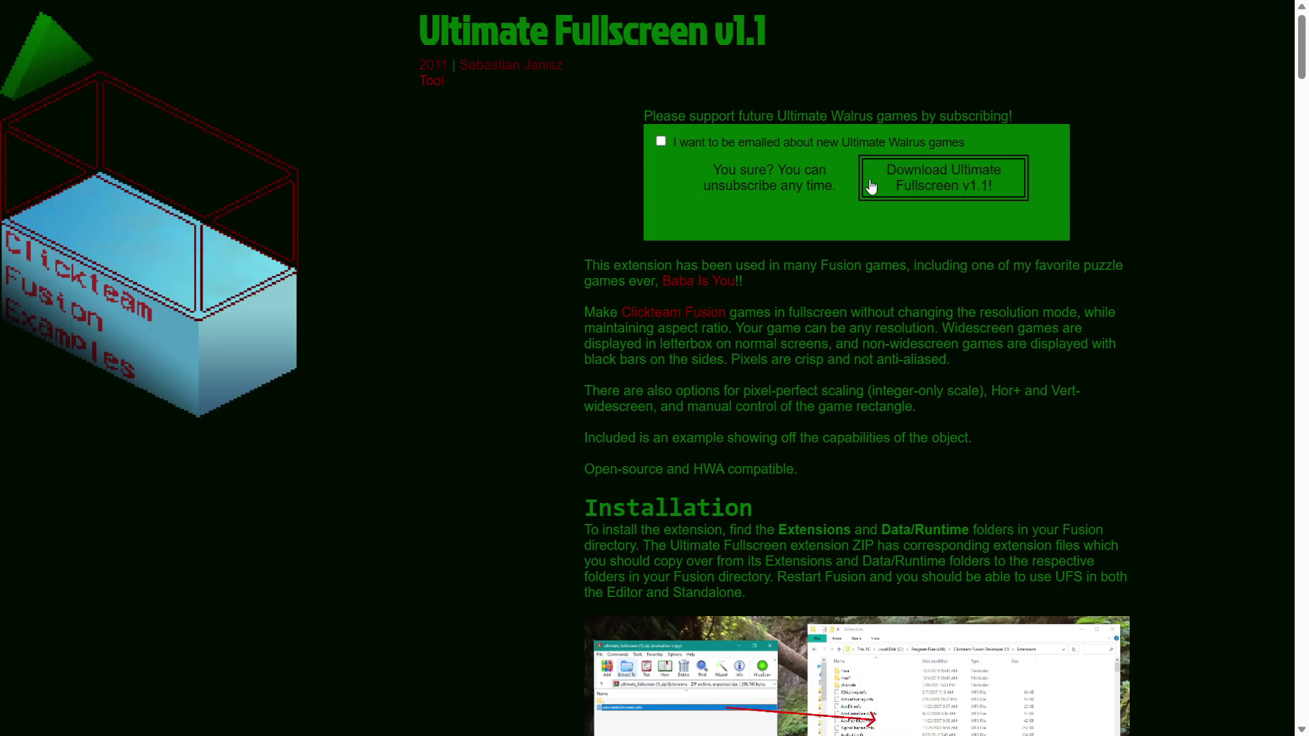
left_click(911, 190)
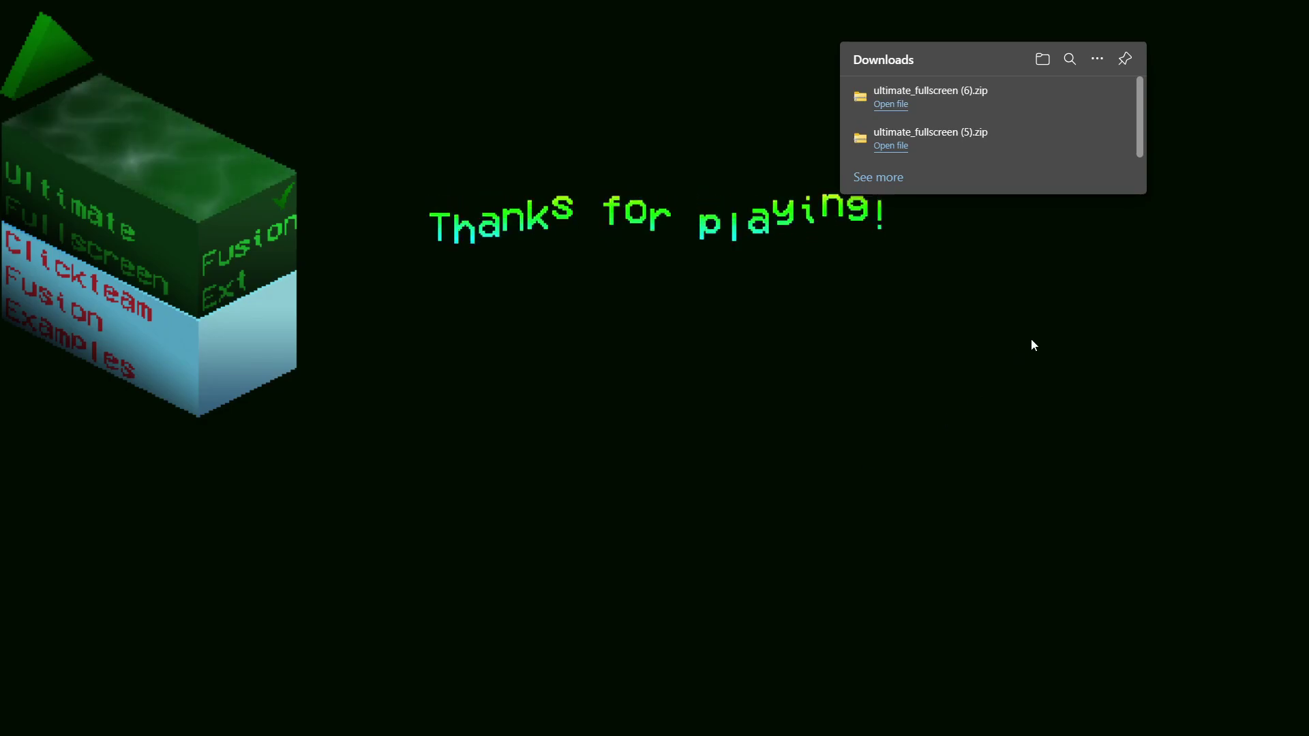
Return from the browser to Clickteam Fusion and close the extension manager
key("super")
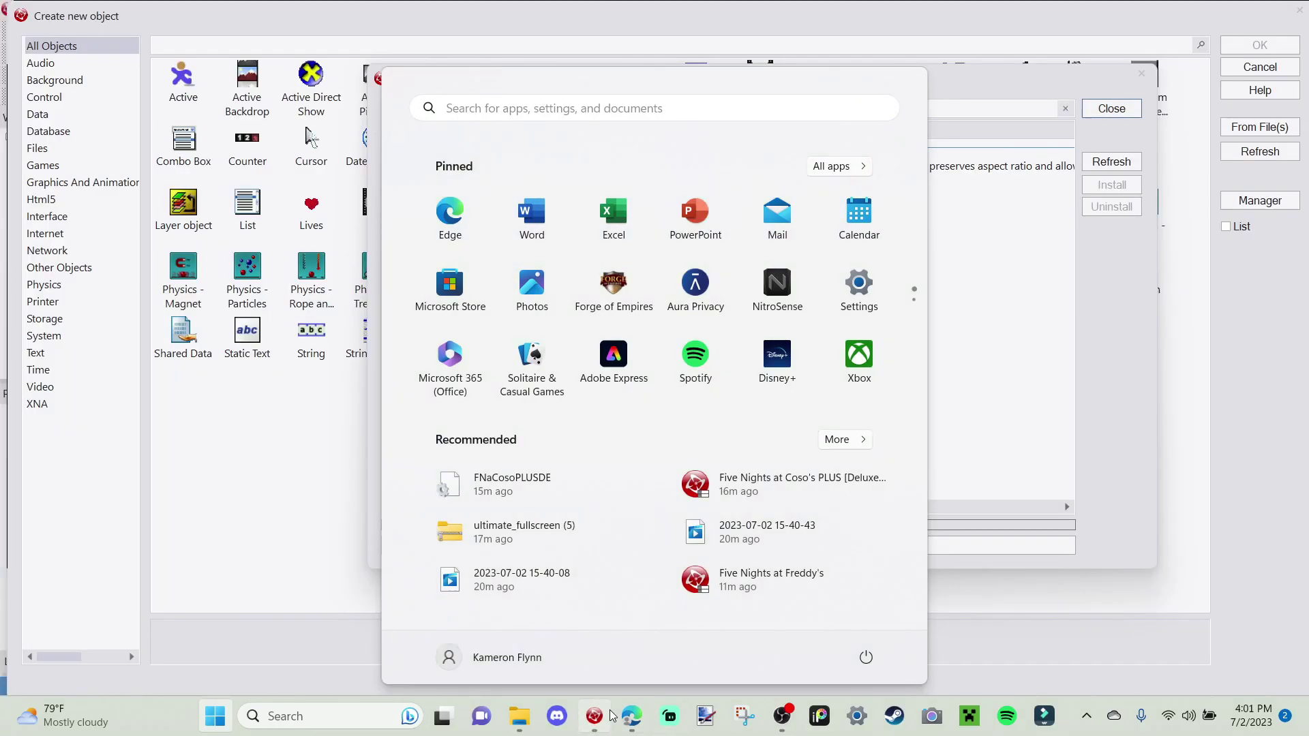
left_click(757, 646)
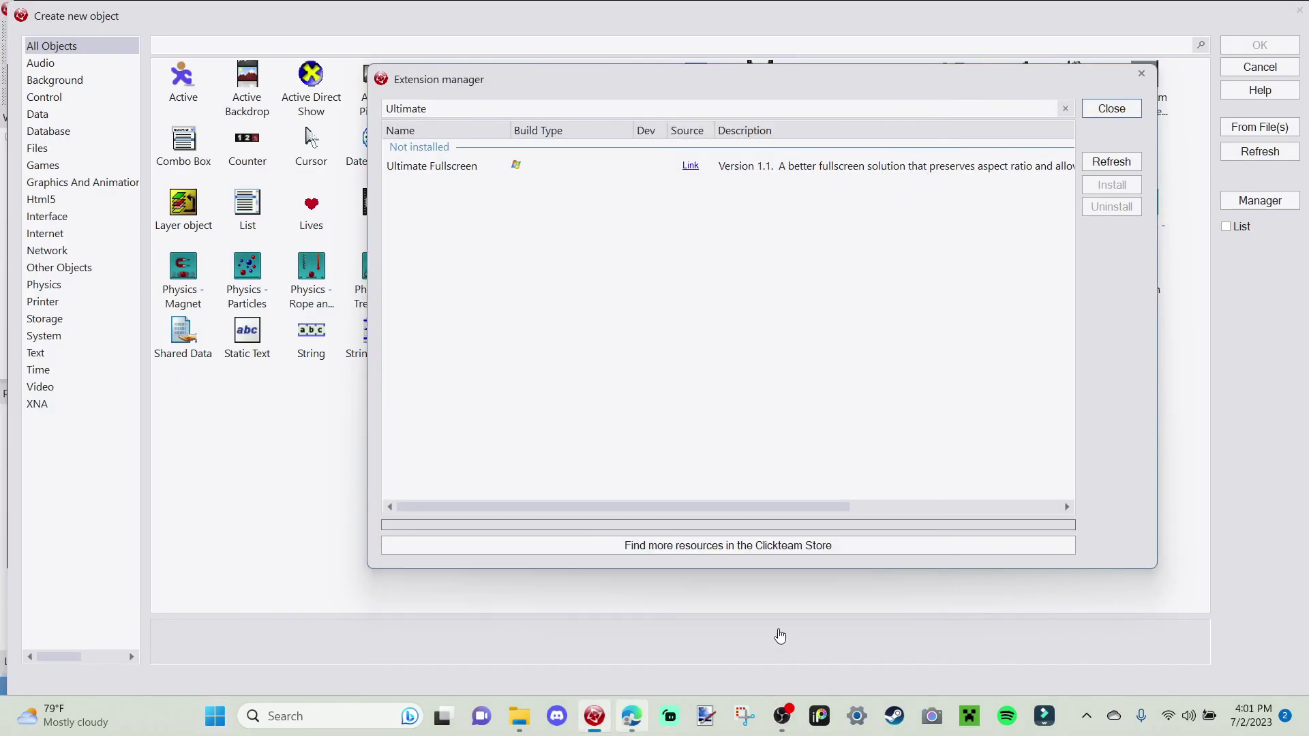
key("Escape")
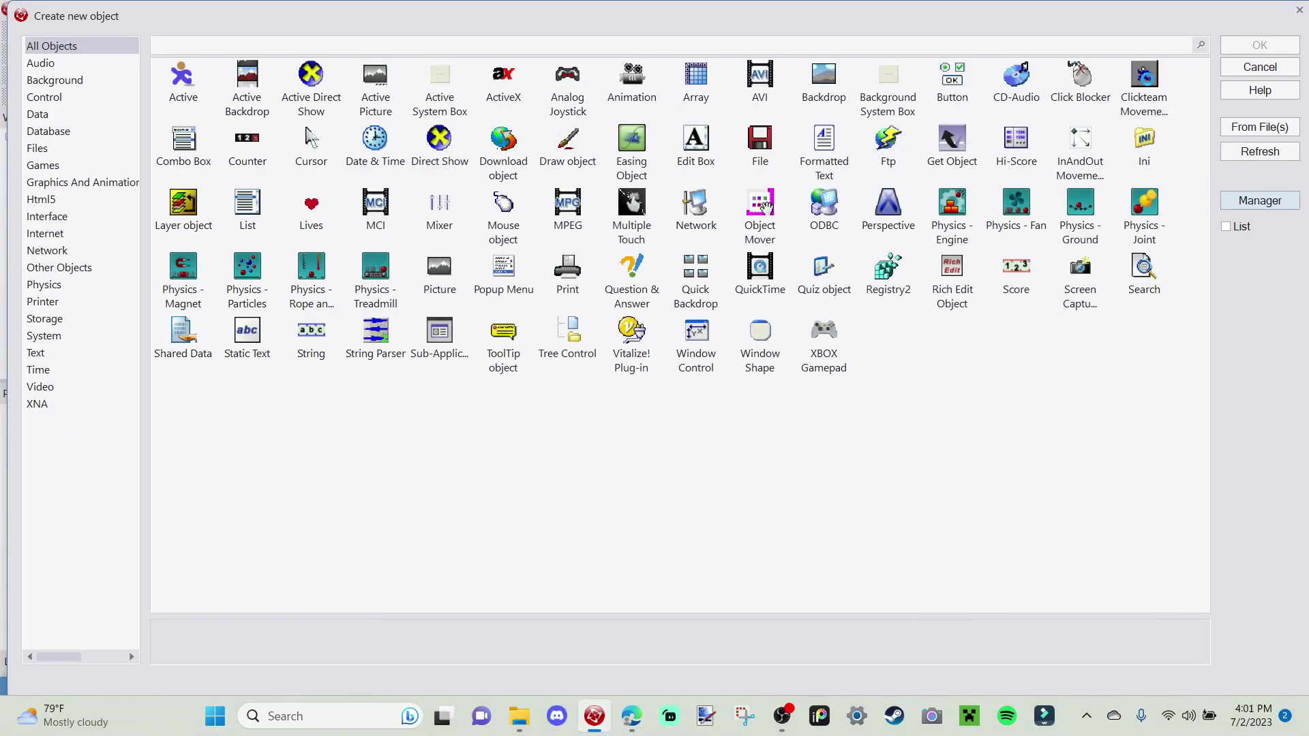
Bring up the Clickteam Fusion 2.5 Extensions folder and show the Downloads folder in a second File Explorer window over it
mouse_move(522, 712)
right_click(533, 724)
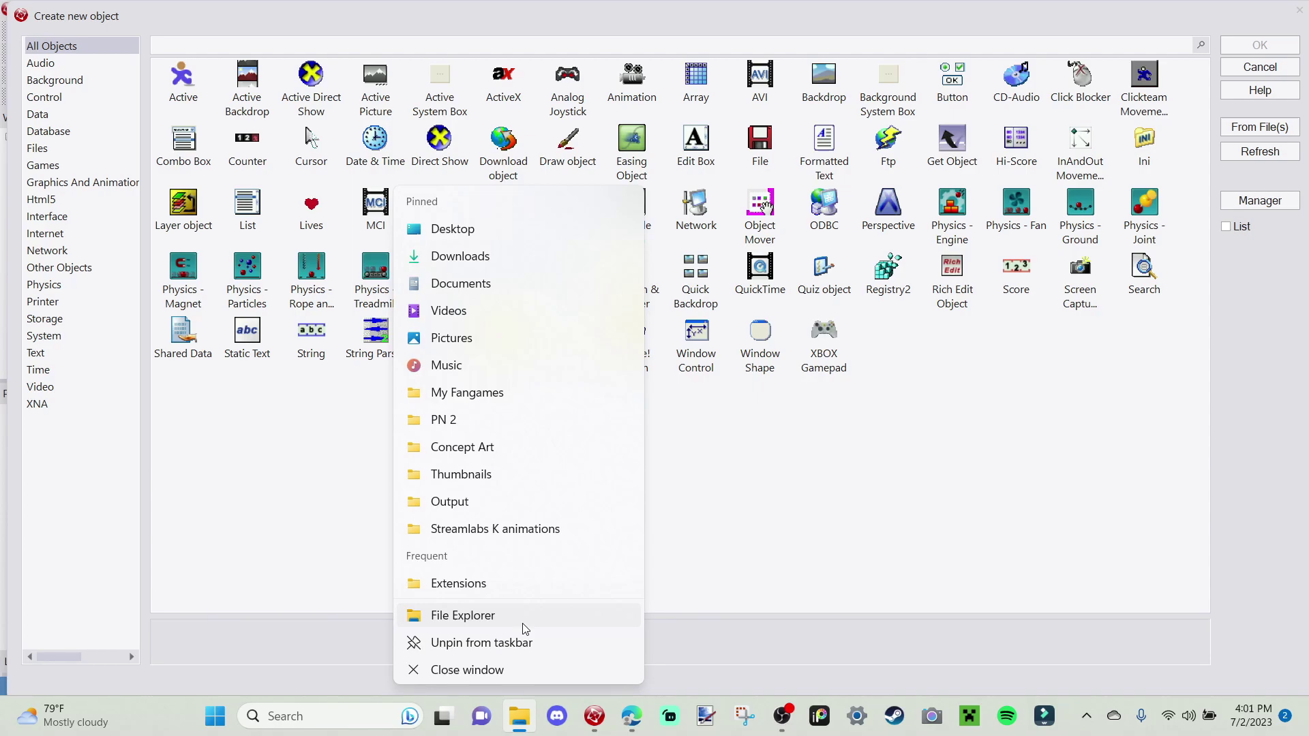
left_click(519, 715)
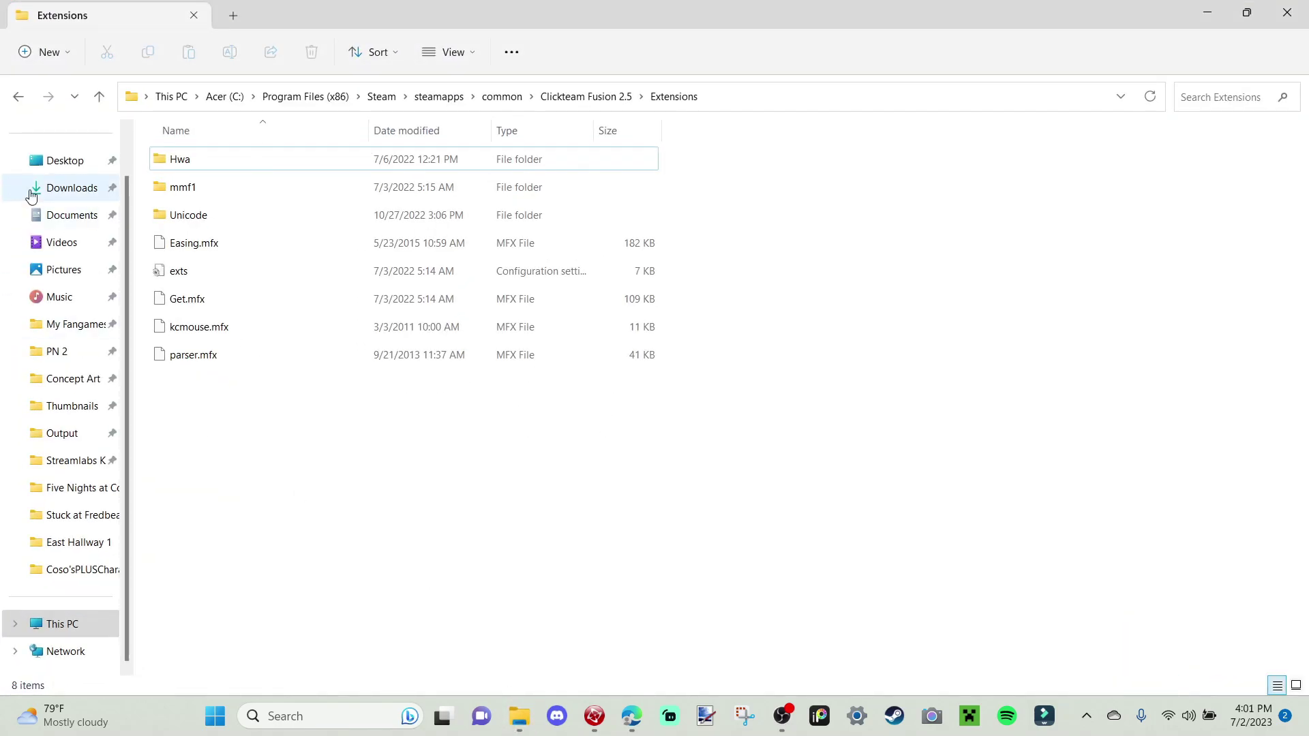
left_click(518, 726)
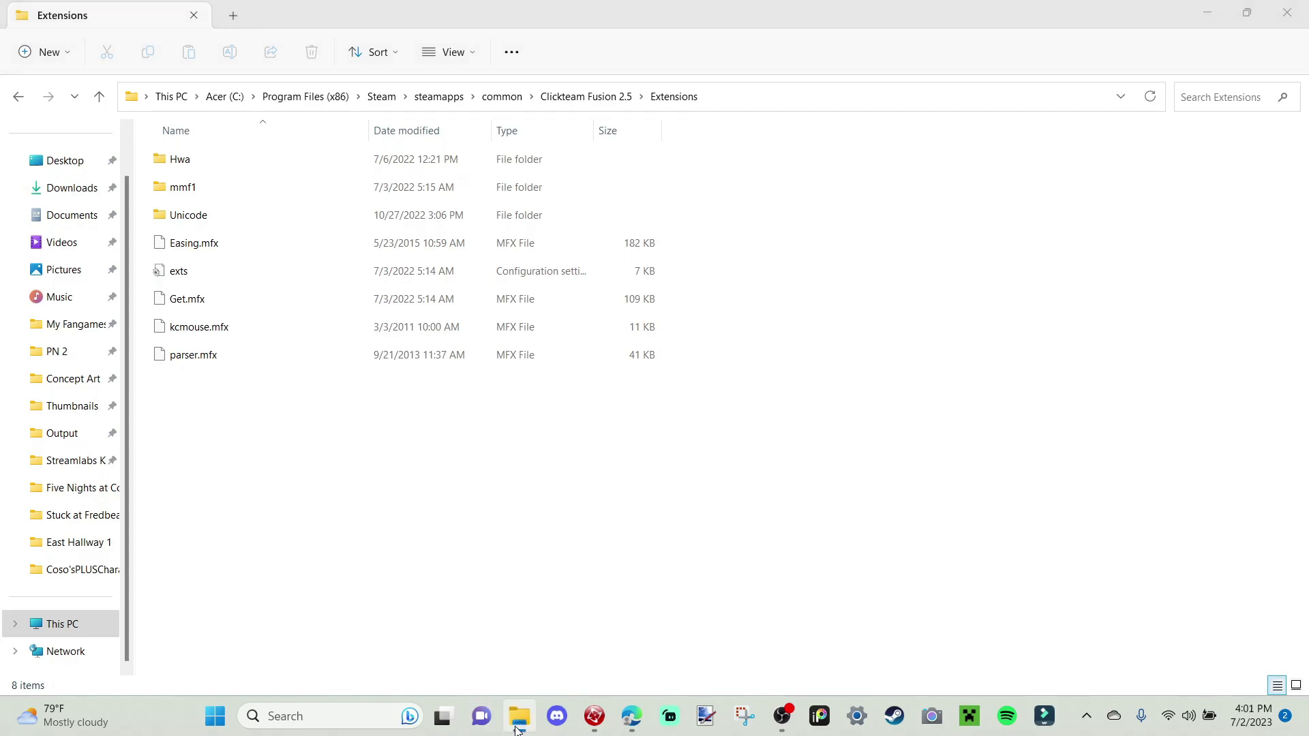
right_click(516, 729)
left_click(516, 622)
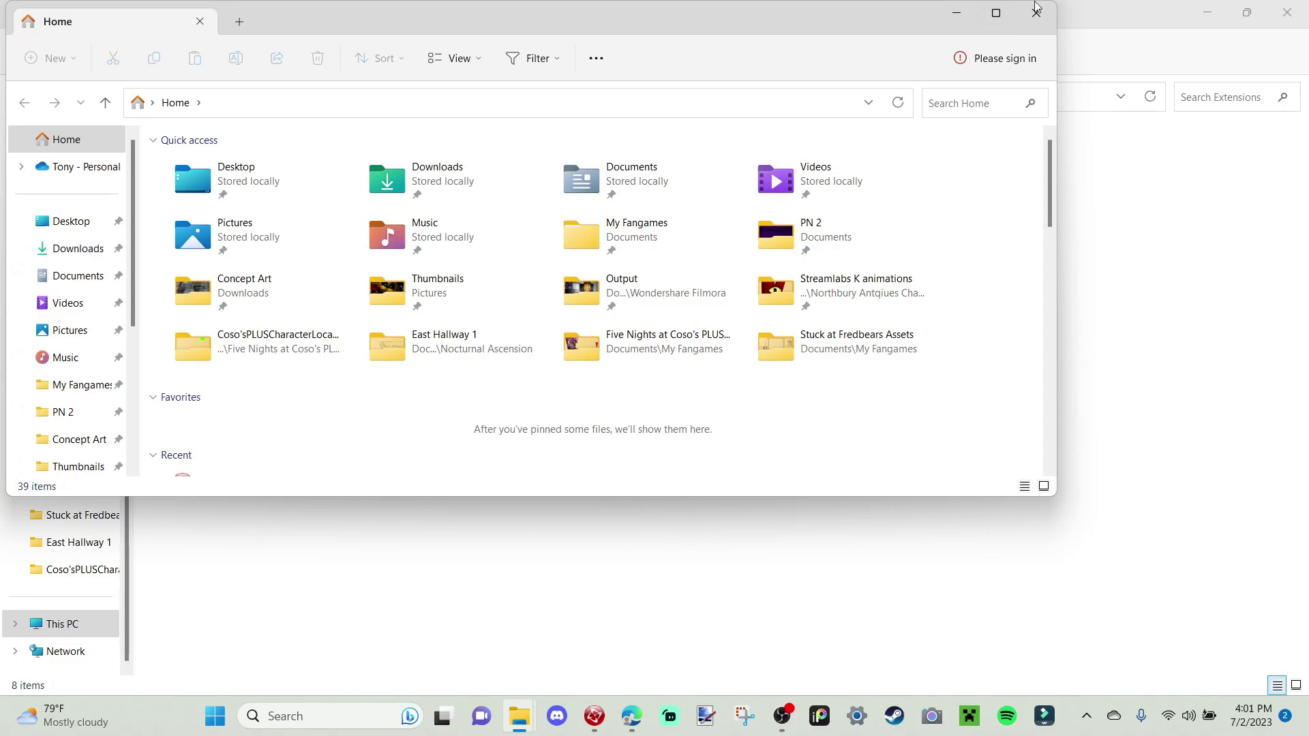
left_click_drag(783, 39, 925, 97)
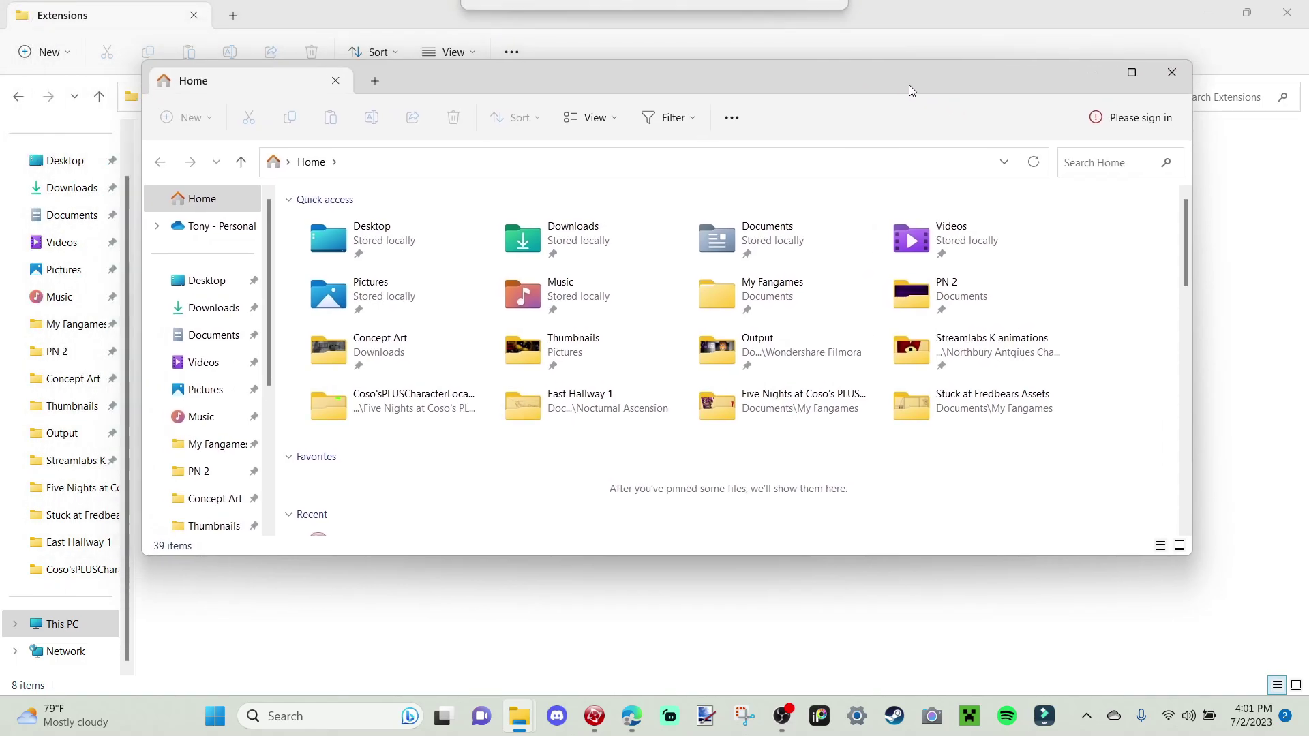
left_click(220, 314)
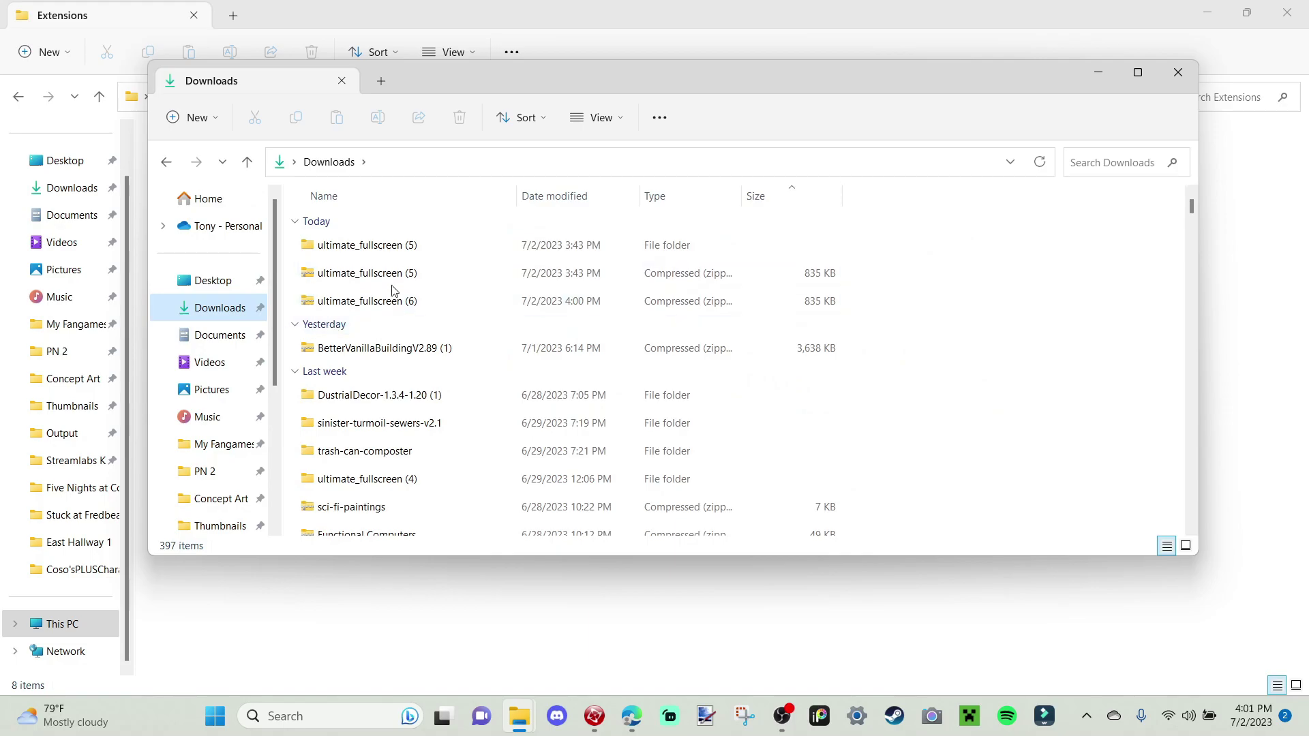
Extract the ultimate_fullscreen (6) archive in Downloads and select ultimatefullscreen.mfx in the extracted folder's Extensions subfolder
left_click(414, 301)
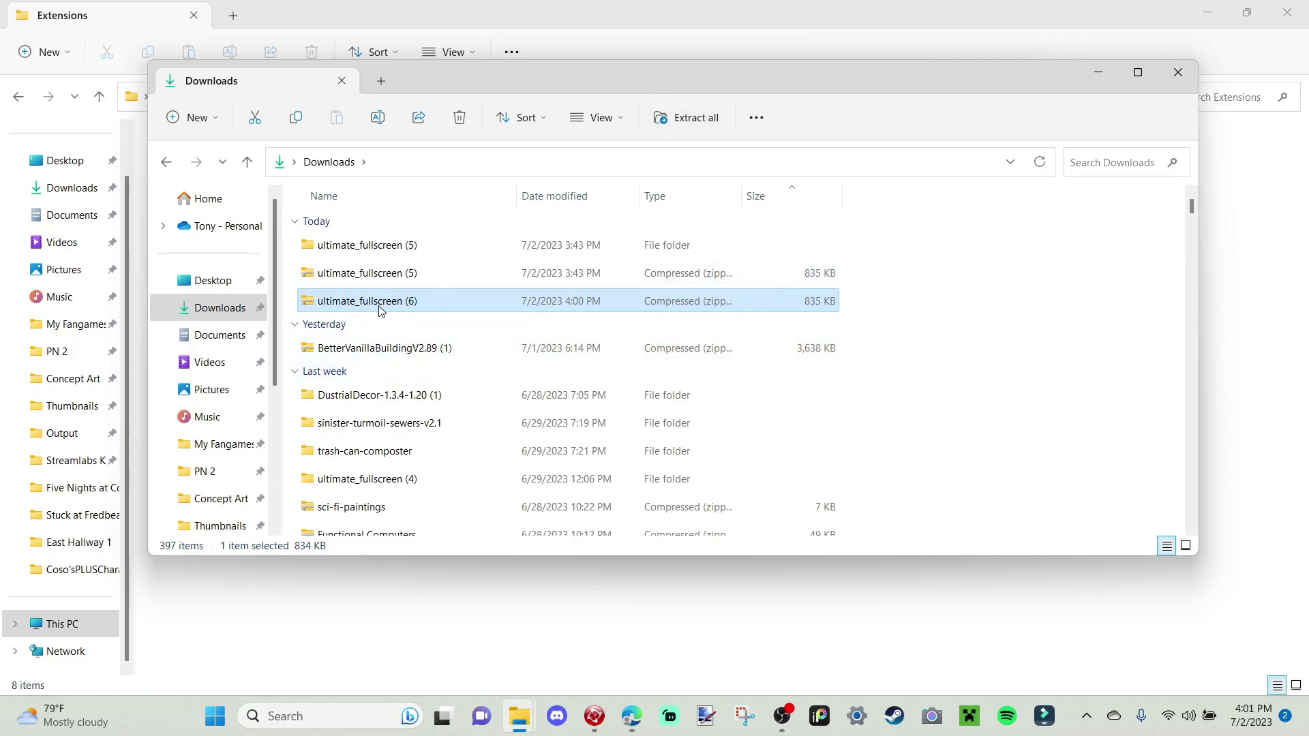
left_click(699, 124)
left_click(807, 531)
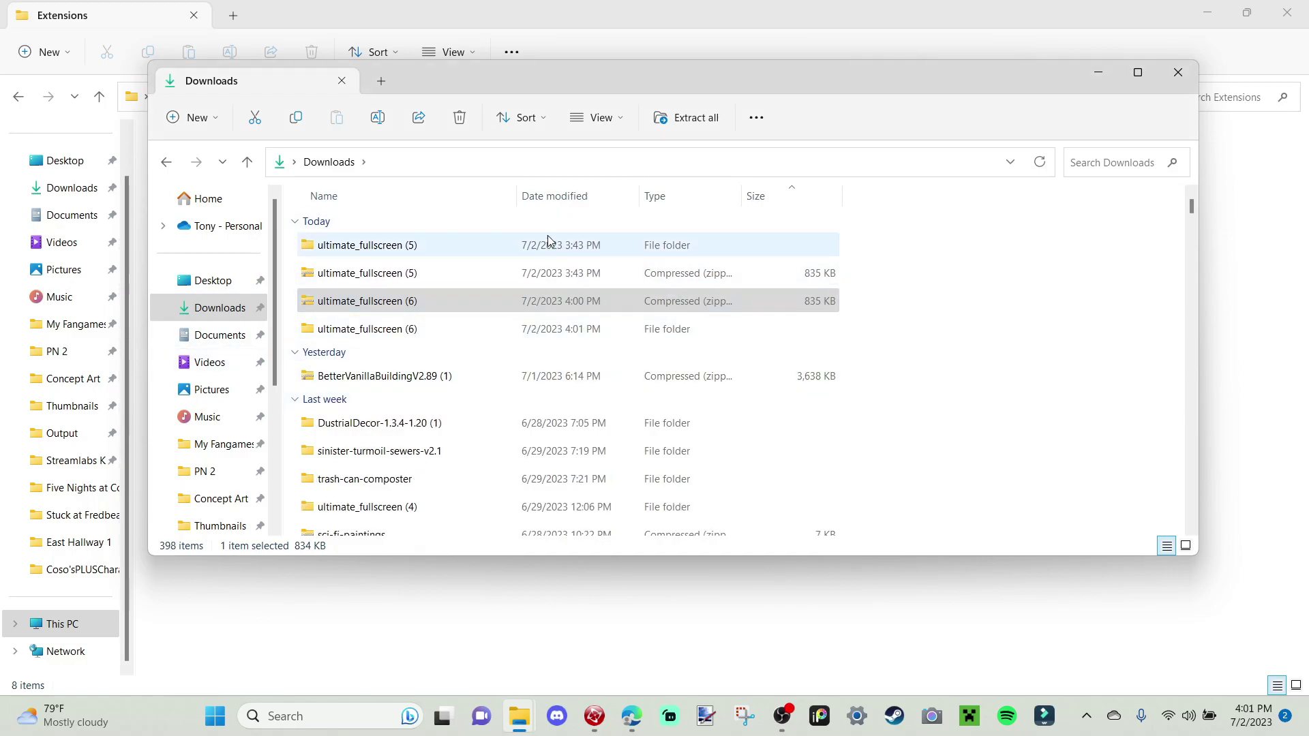
double_click(488, 330)
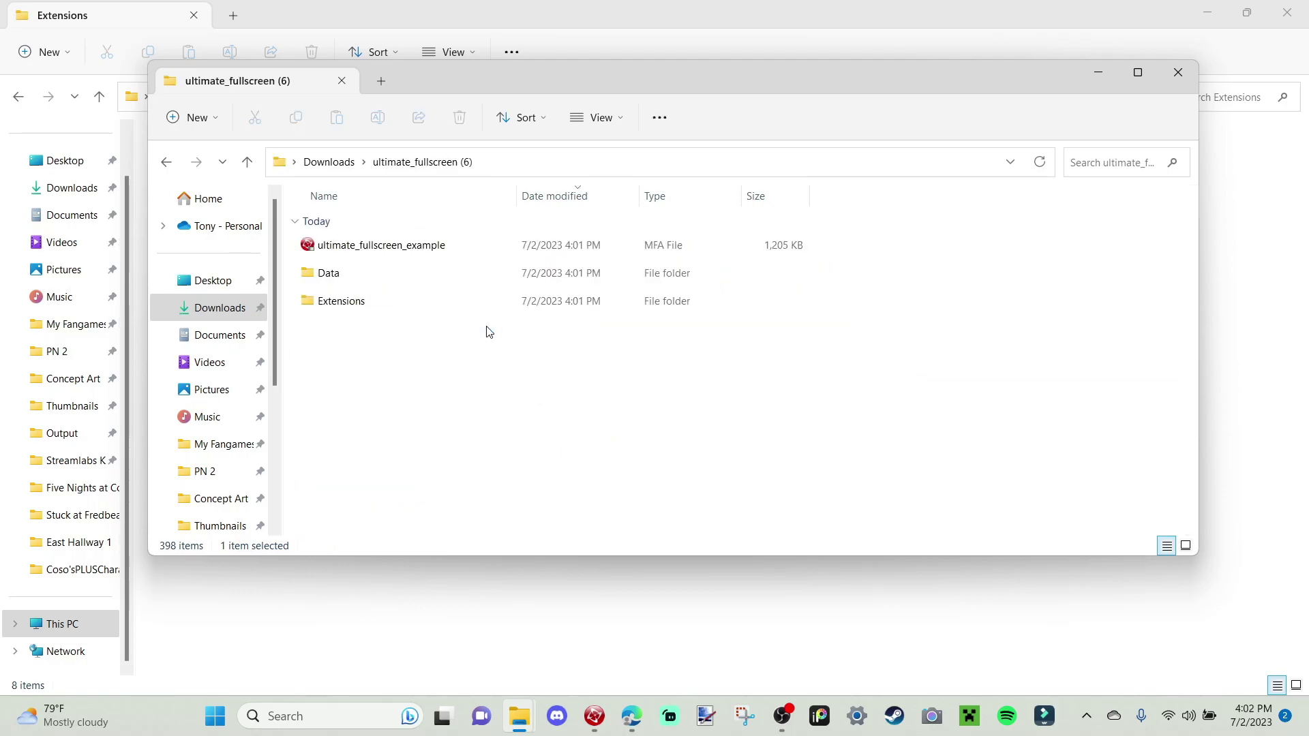
double_click(412, 294)
left_click(439, 240)
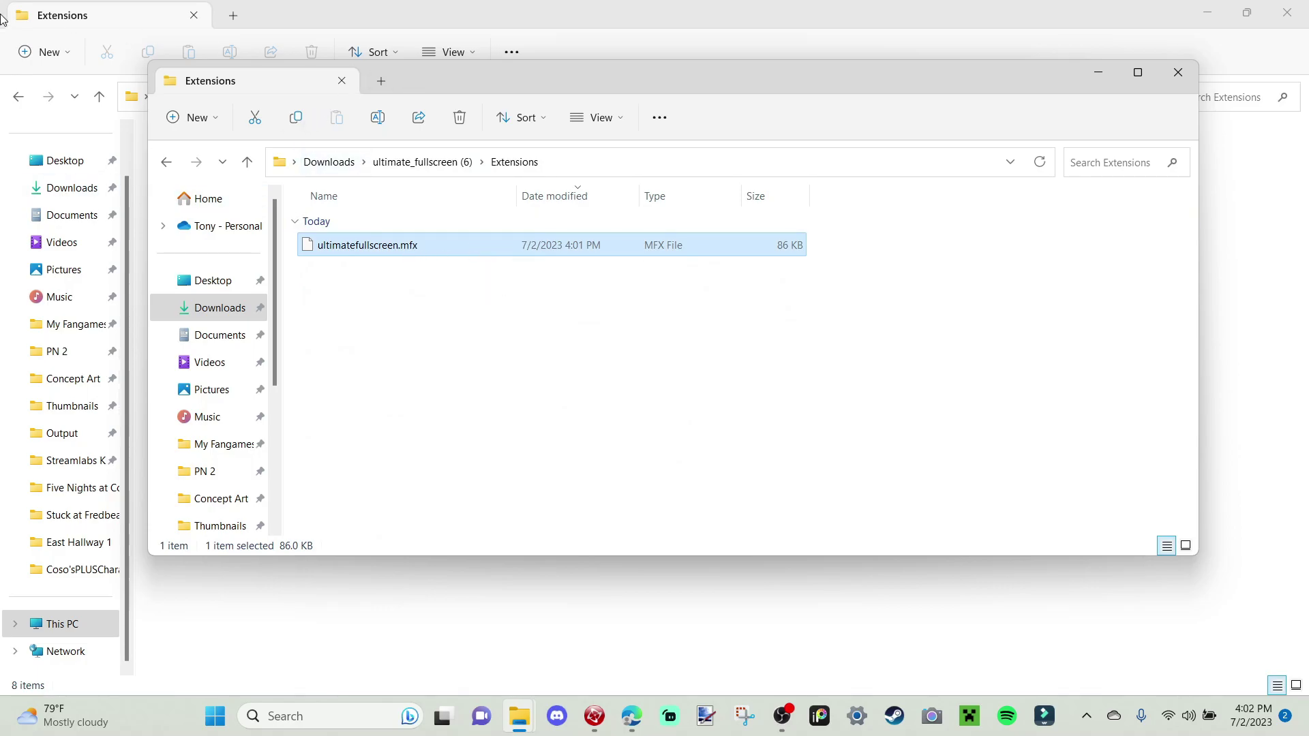
Arrange the two folder windows and move ultimatefullscreen.mfx from the download into Clickteam Fusion 2.5's Extensions folder
left_click(724, 25)
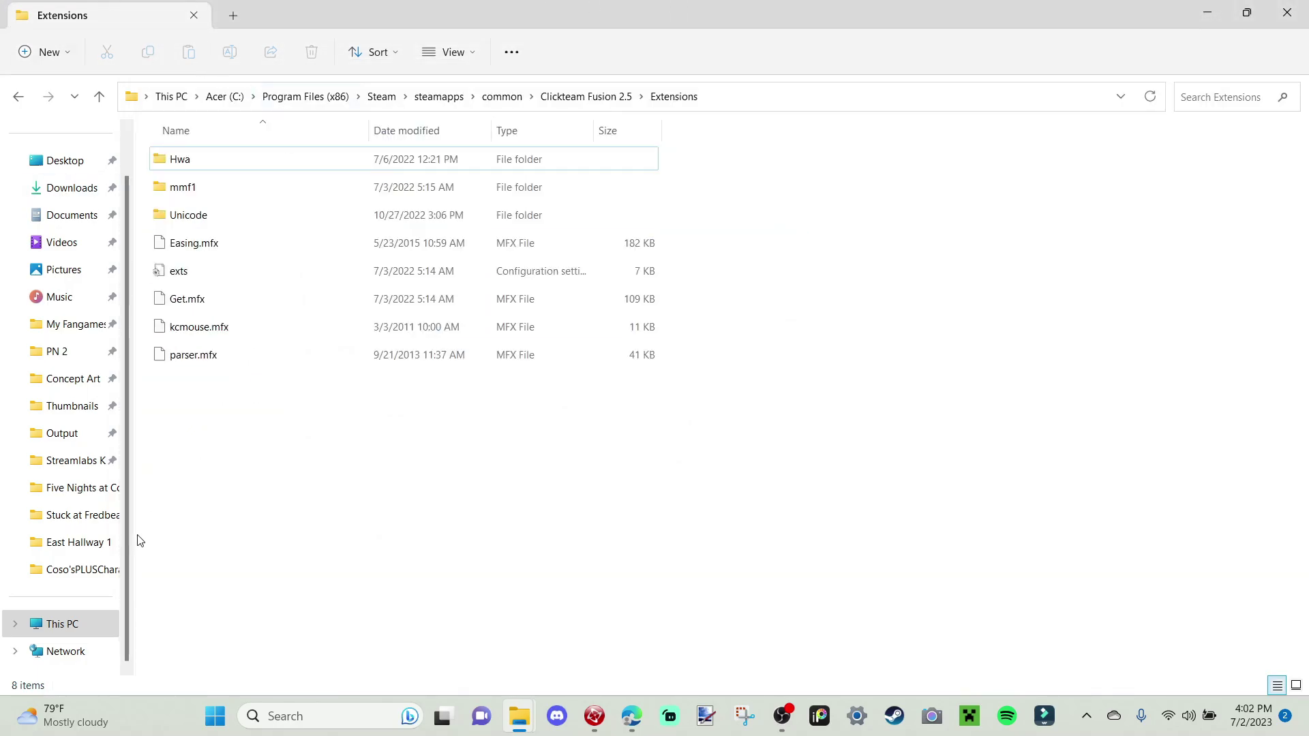
mouse_move(539, 721)
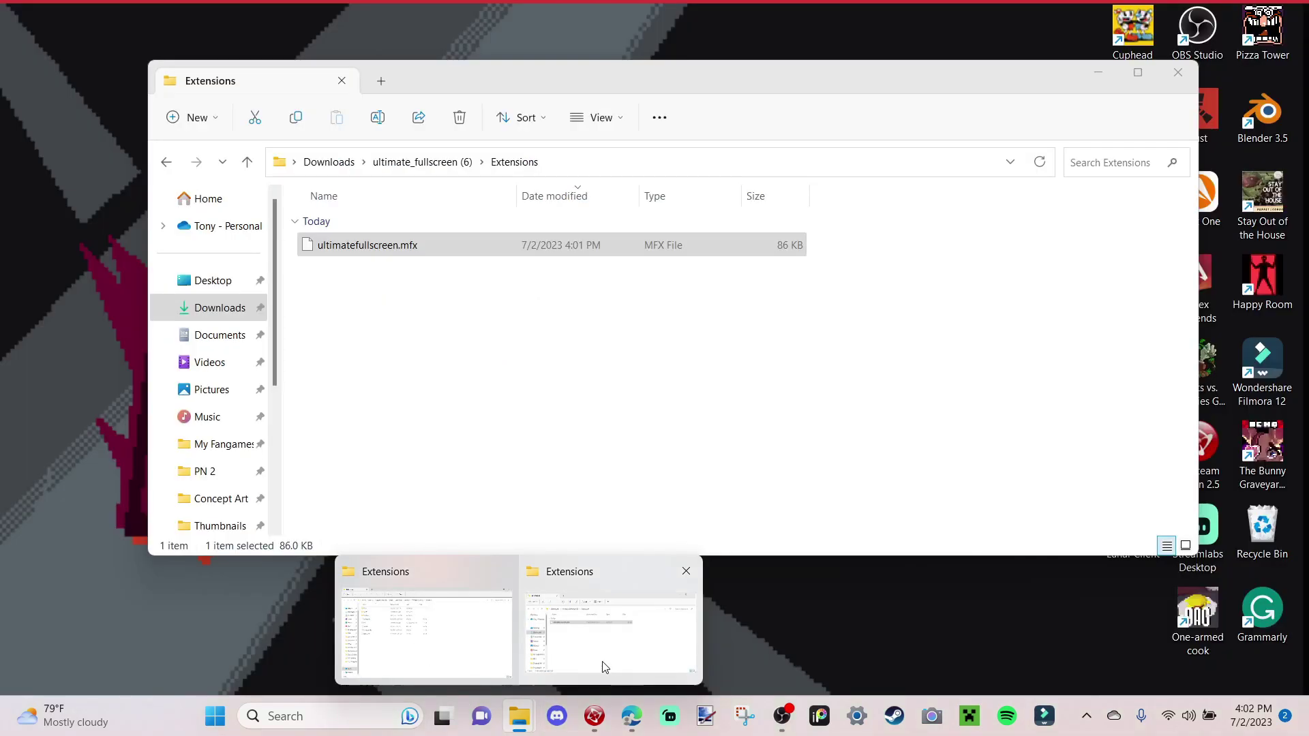
left_click(603, 666)
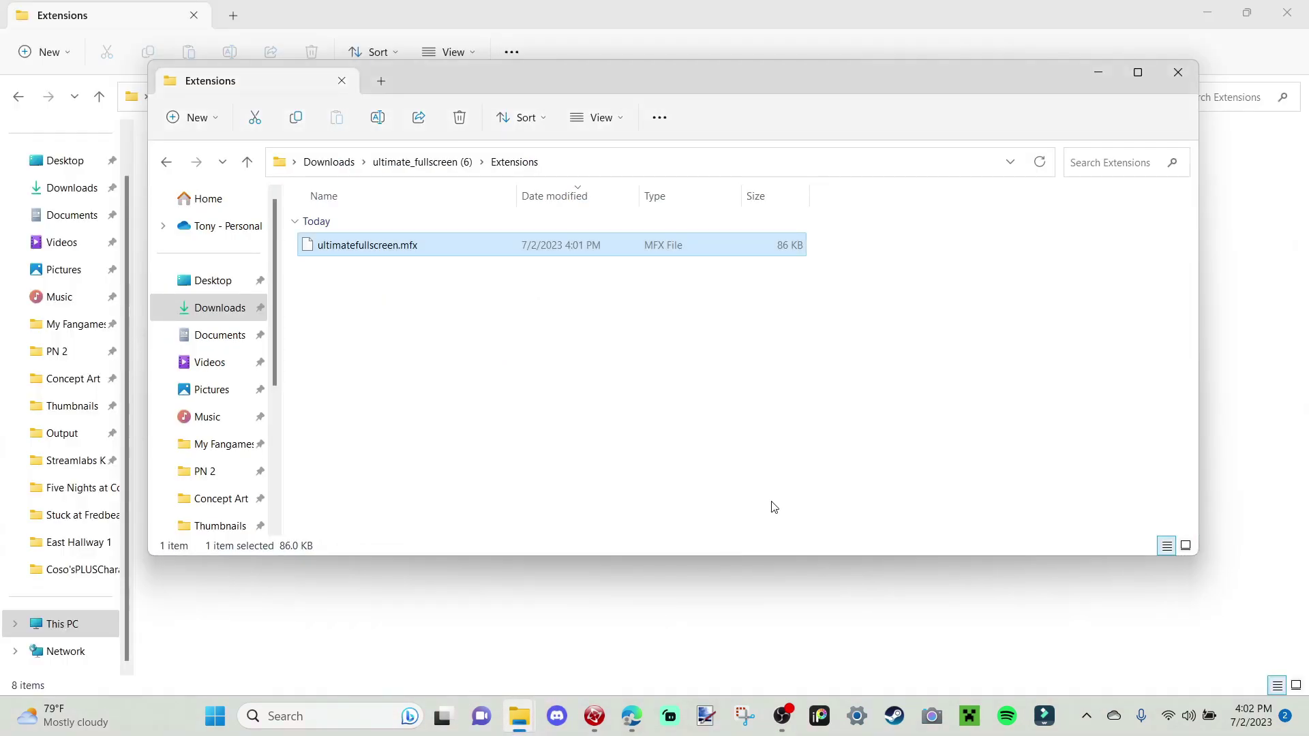
left_click_drag(1061, 80, 1157, 115)
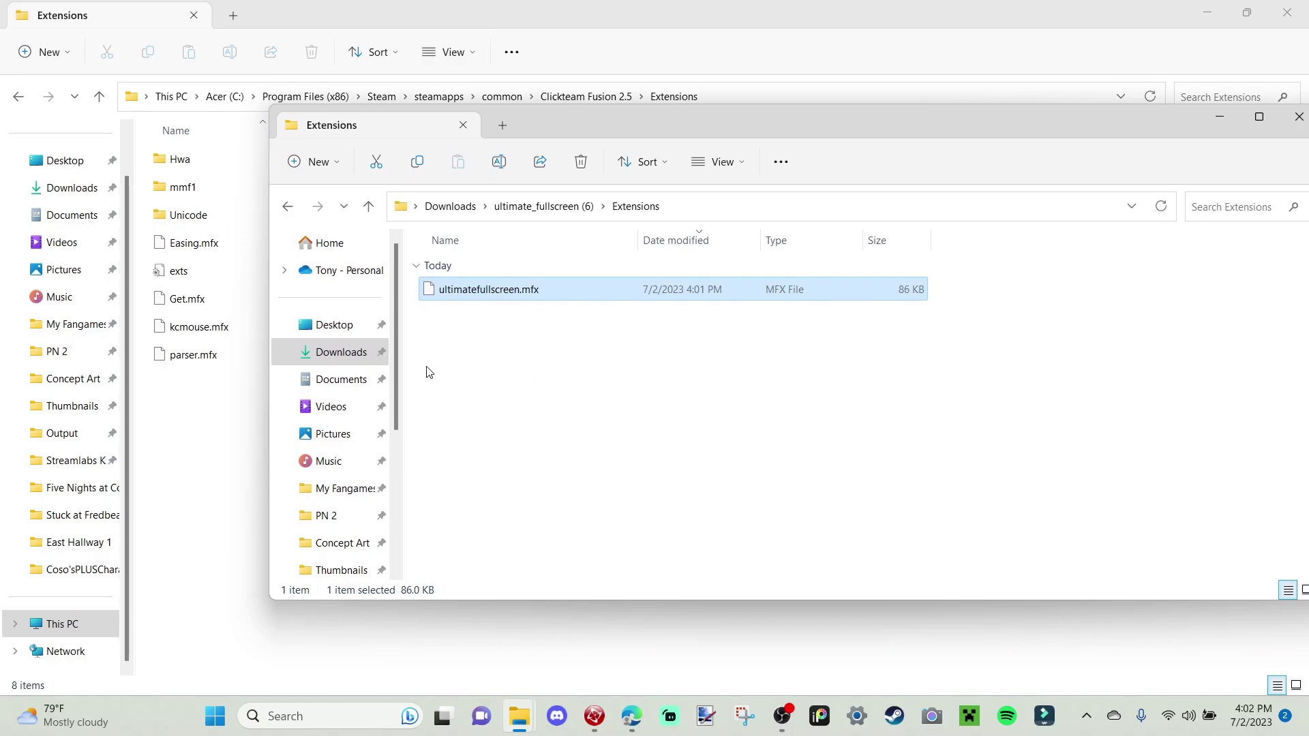
left_click(199, 517)
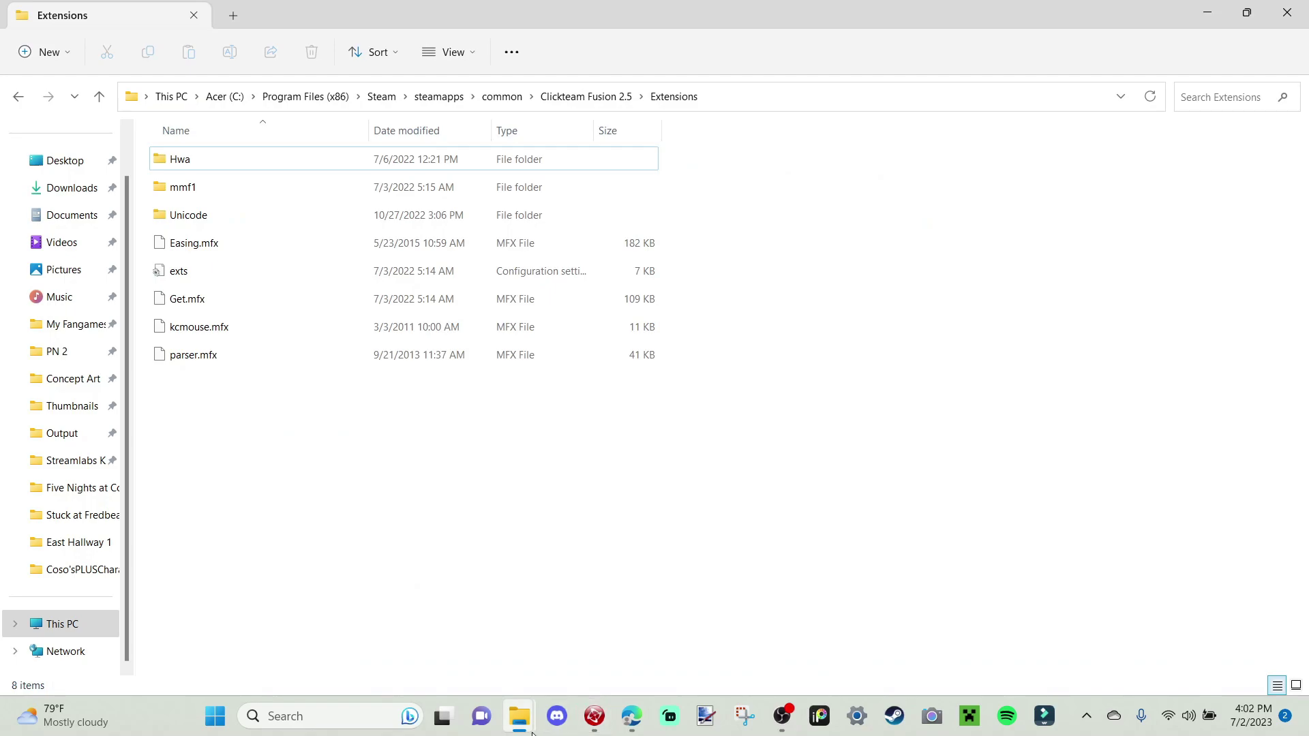
mouse_move(534, 732)
left_click(600, 633)
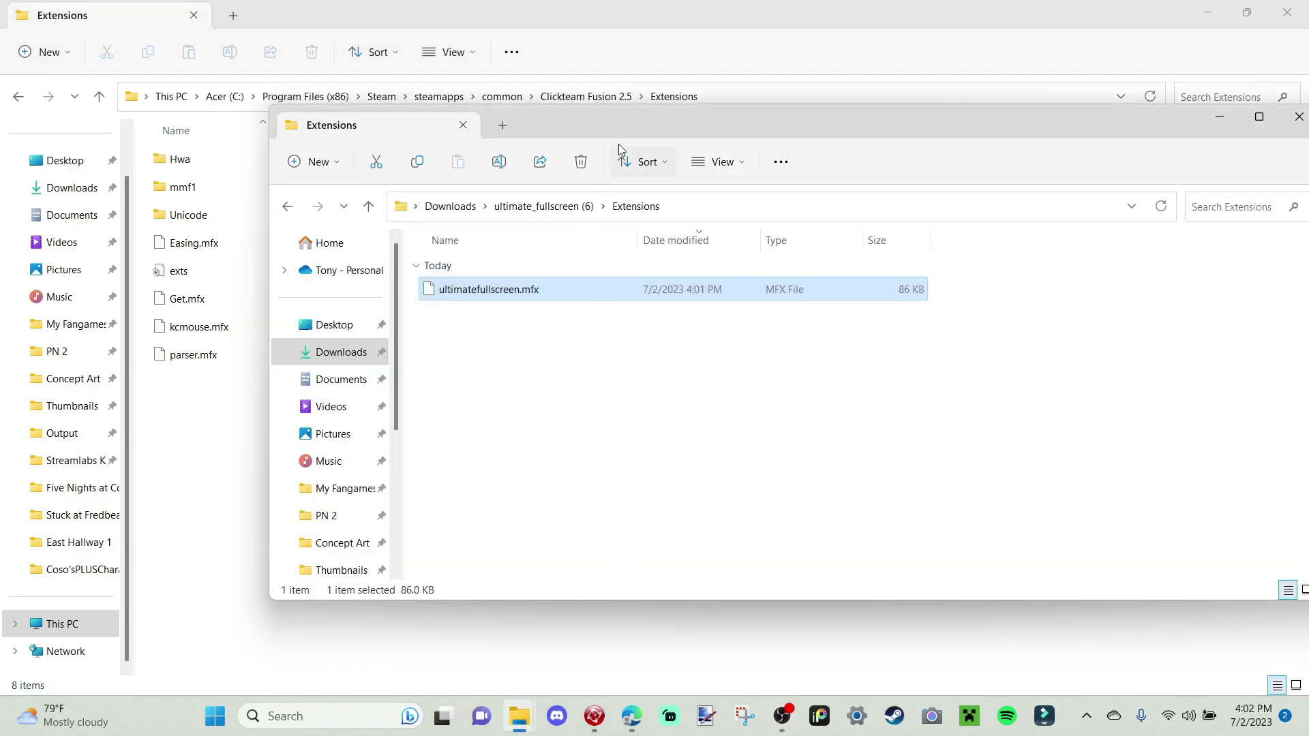
left_click_drag(625, 115, 758, 135)
left_click_drag(626, 312, 288, 441)
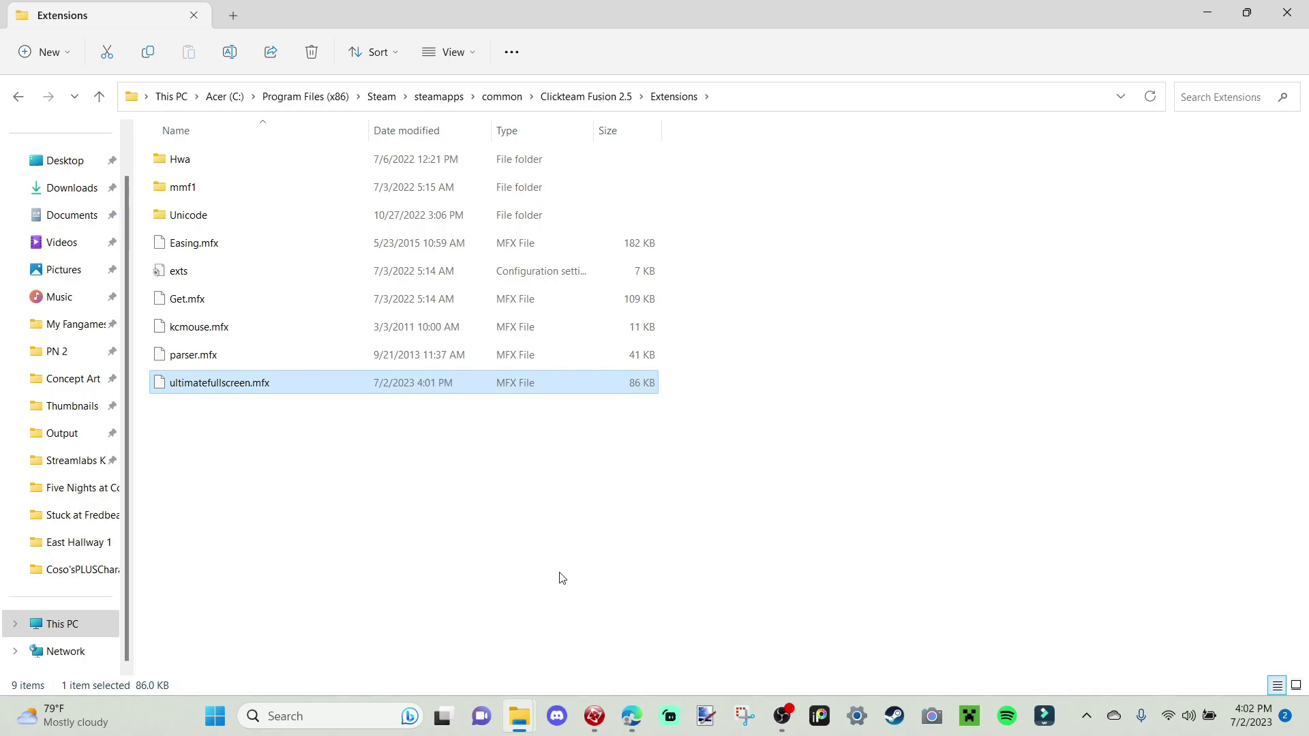
Switch back to Clickteam Fusion, refresh the list of new objects and choose Ultimate Fullscreen for insertion
left_click(585, 732)
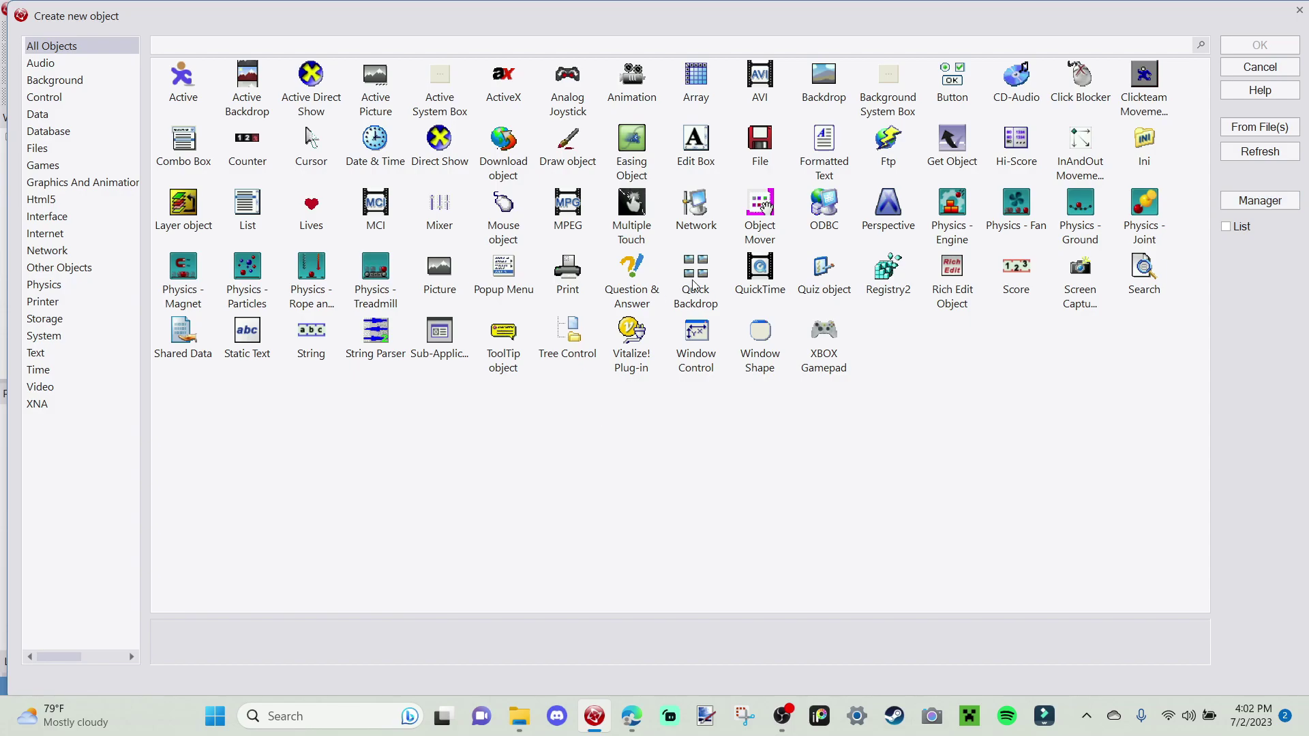
left_click(1295, 156)
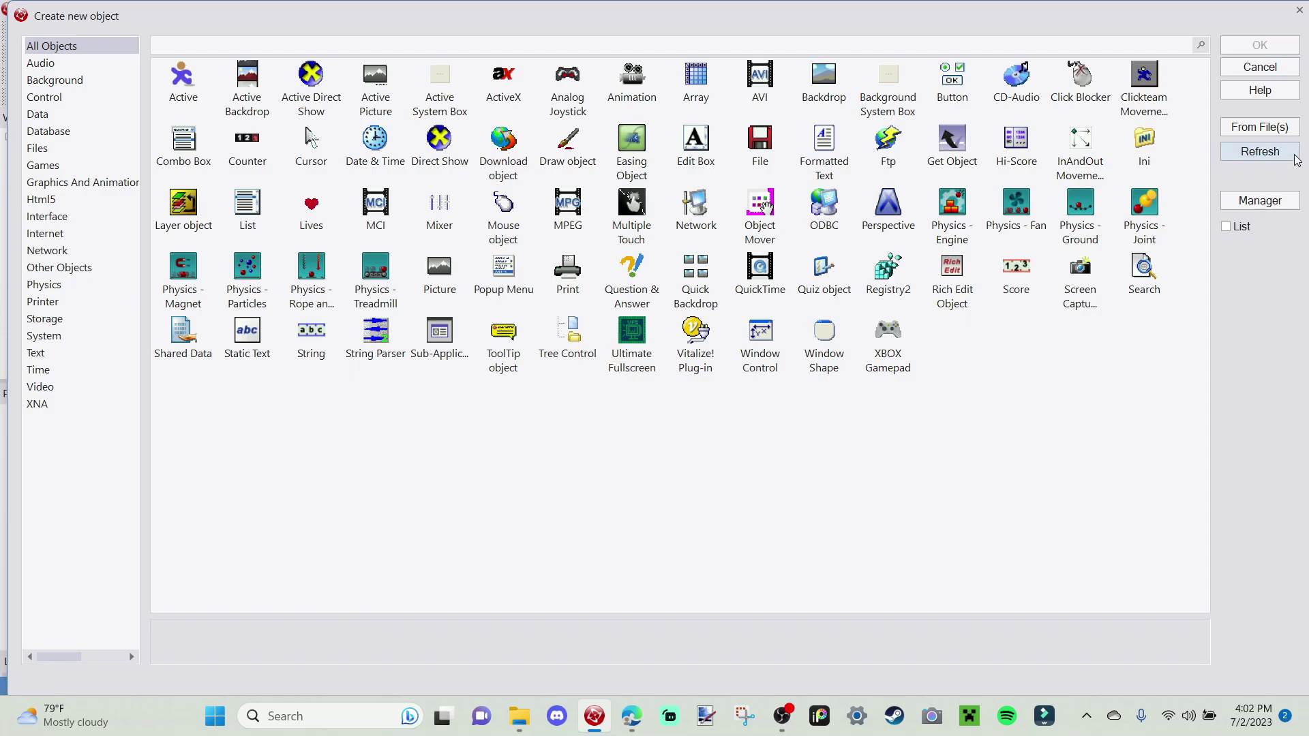
left_click(648, 344)
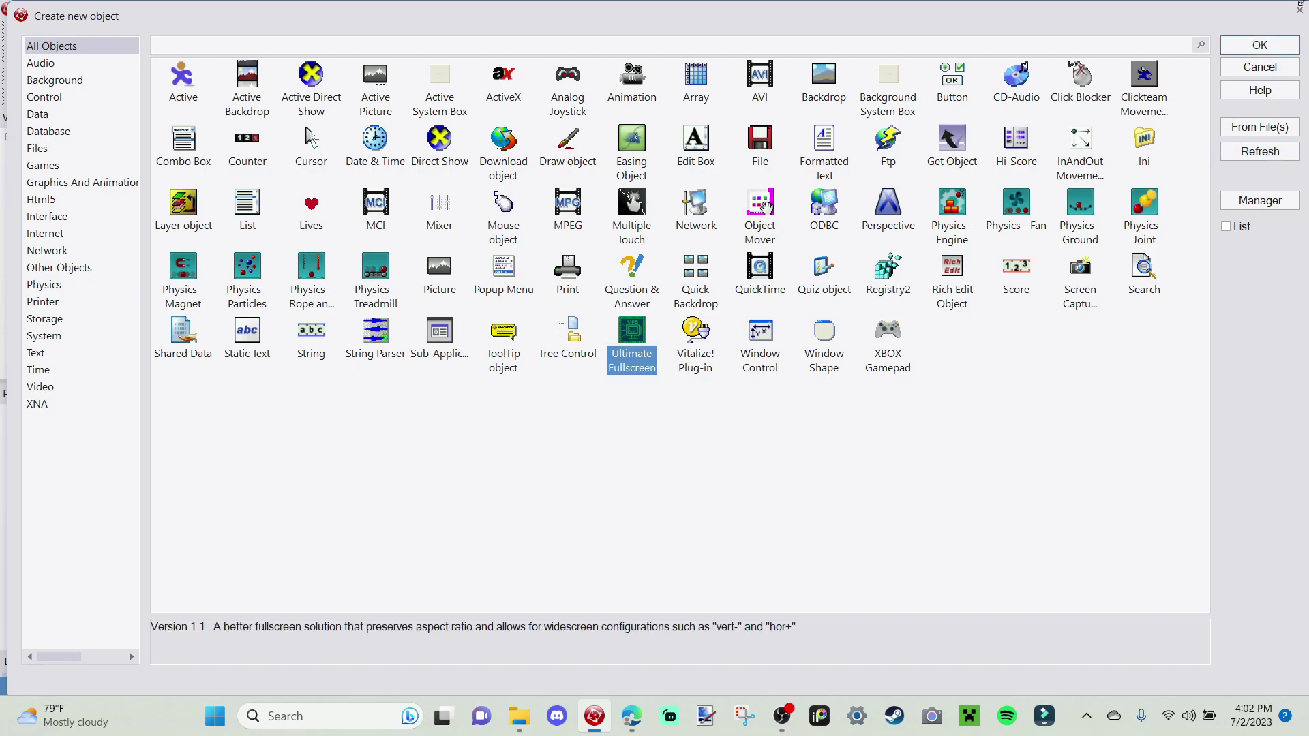
left_click(1259, 45)
Place the Ultimate Fullscreen object just above the Menu frame's upper-left corner at about X -2, Y -38, accepting the automatic application property setup
left_click(1126, 114)
scroll(934, 334, "up", 2)
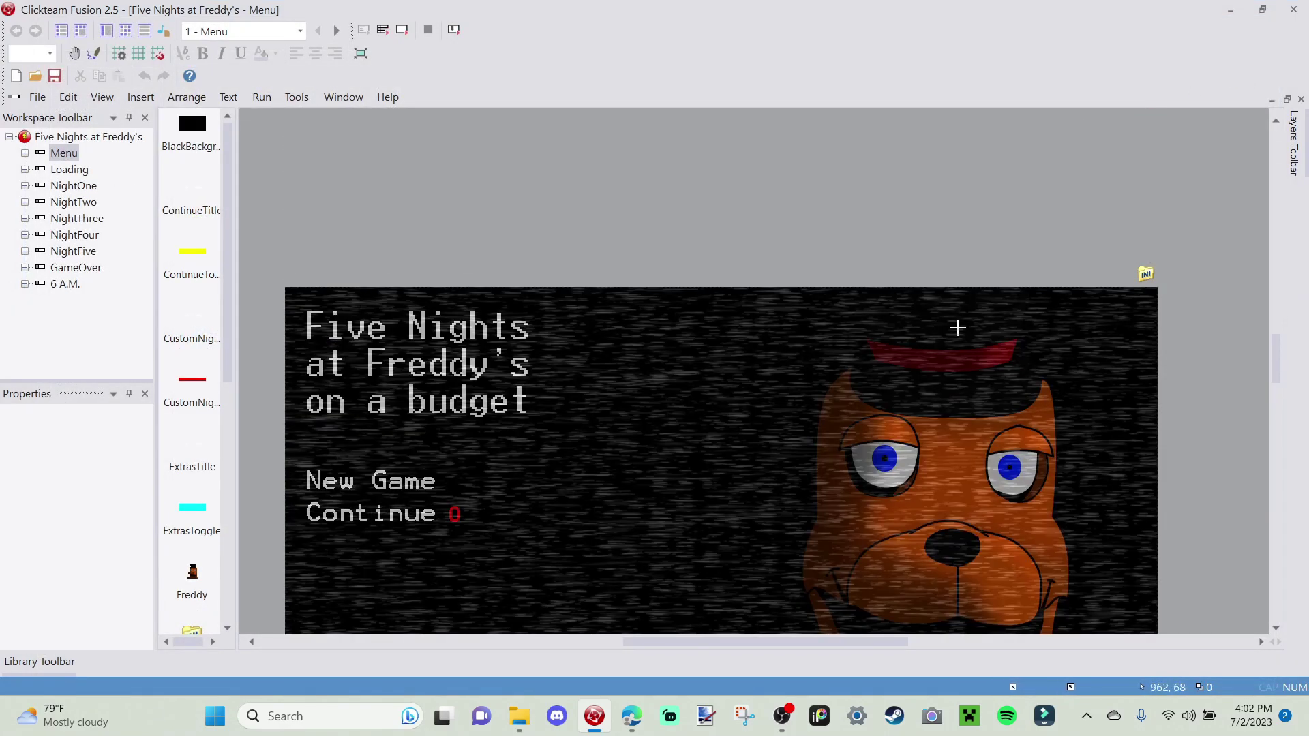
left_click(300, 274)
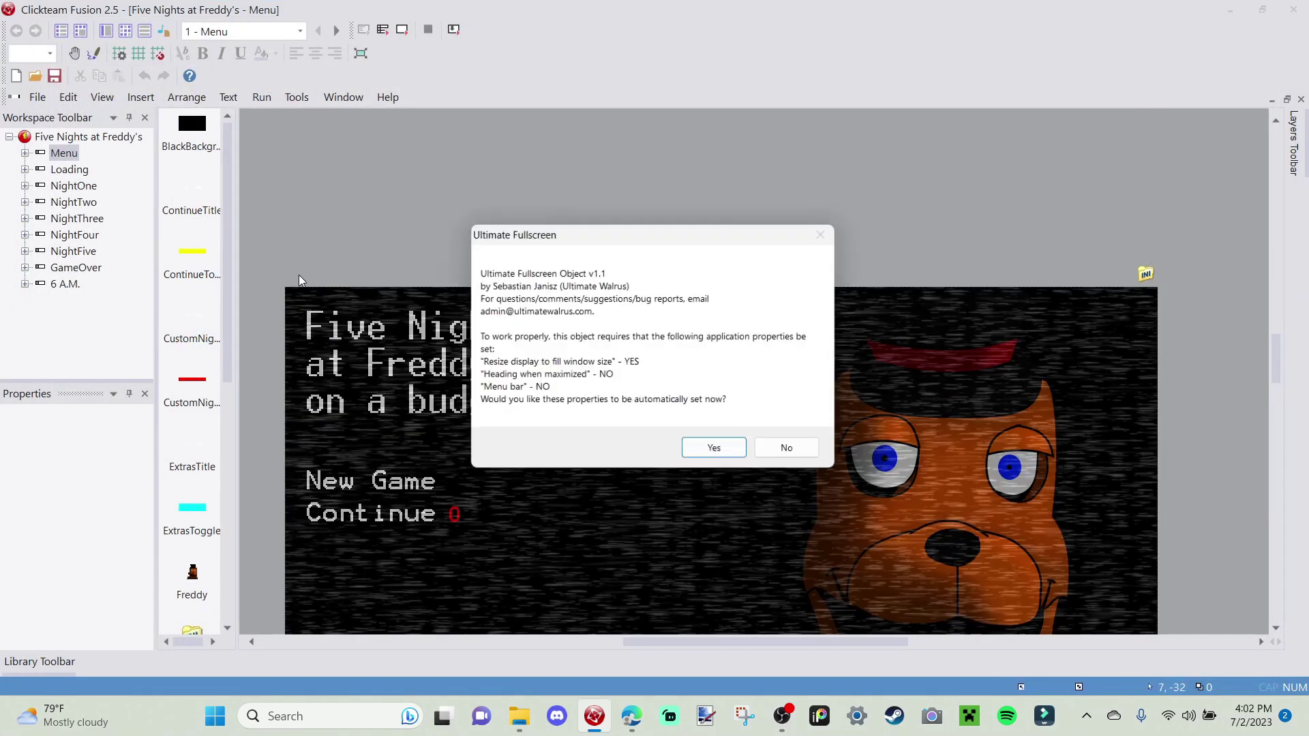
left_click(718, 452)
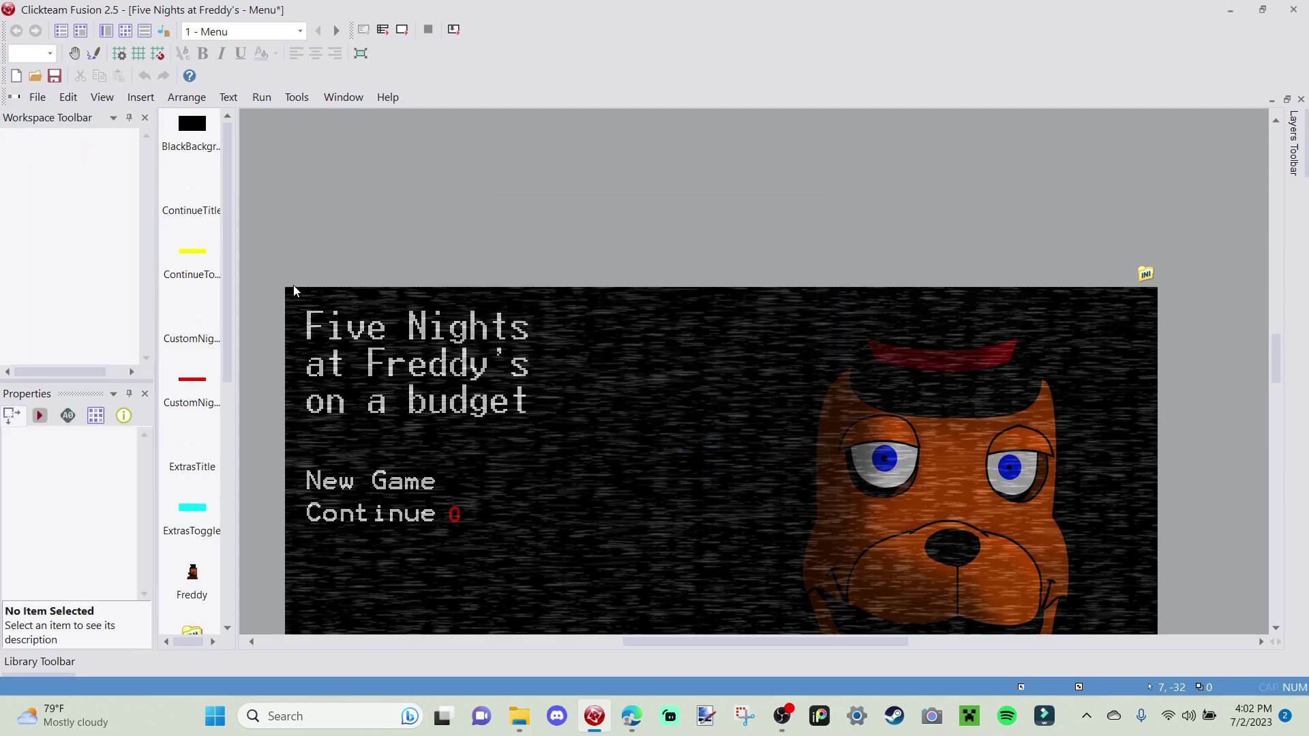
left_click_drag(298, 280, 297, 279)
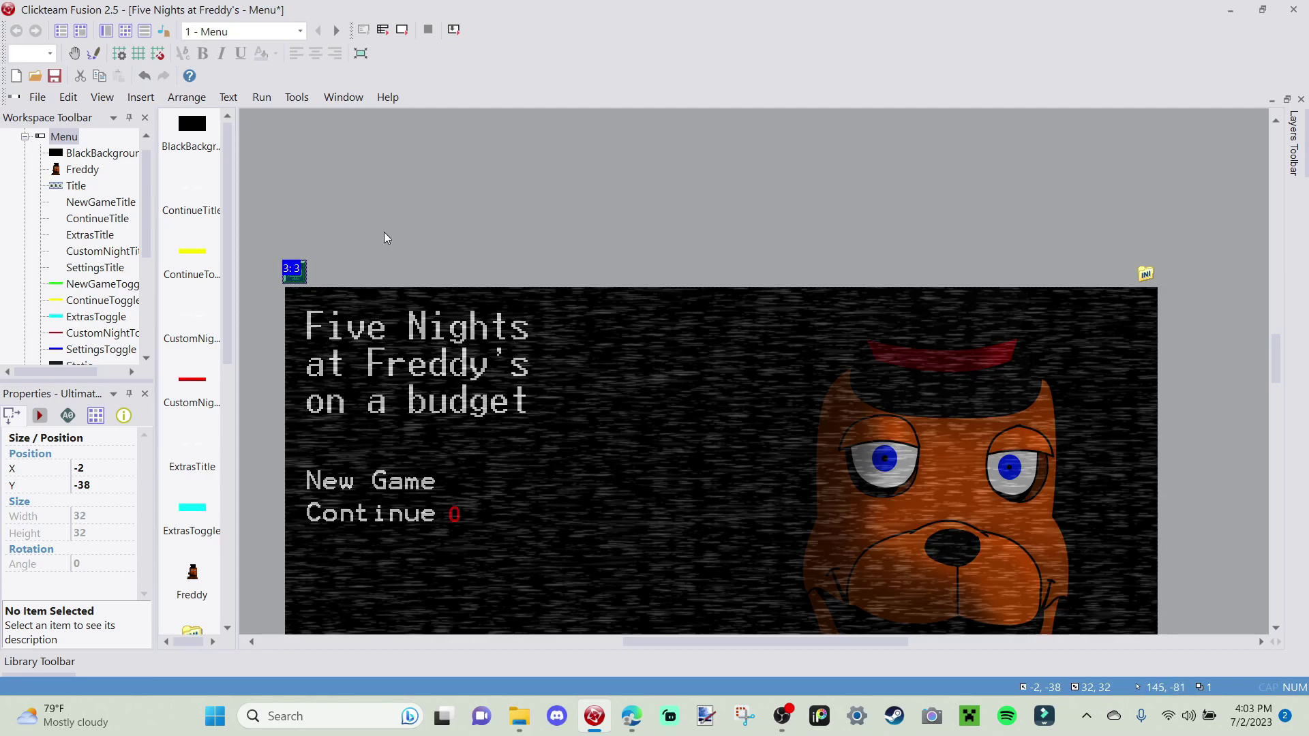
left_click(543, 266)
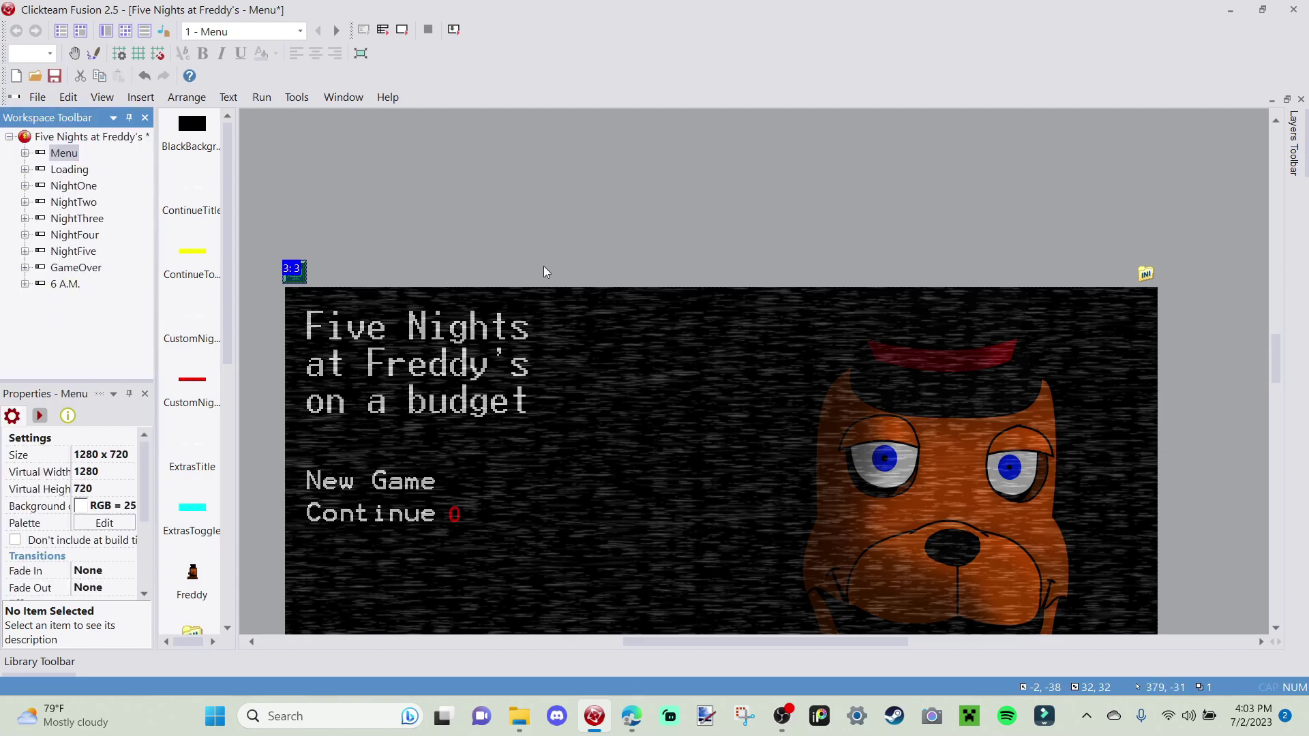
Test-run the Menu frame and the NightFour frame in fullscreen, stopping each run
left_click(402, 32)
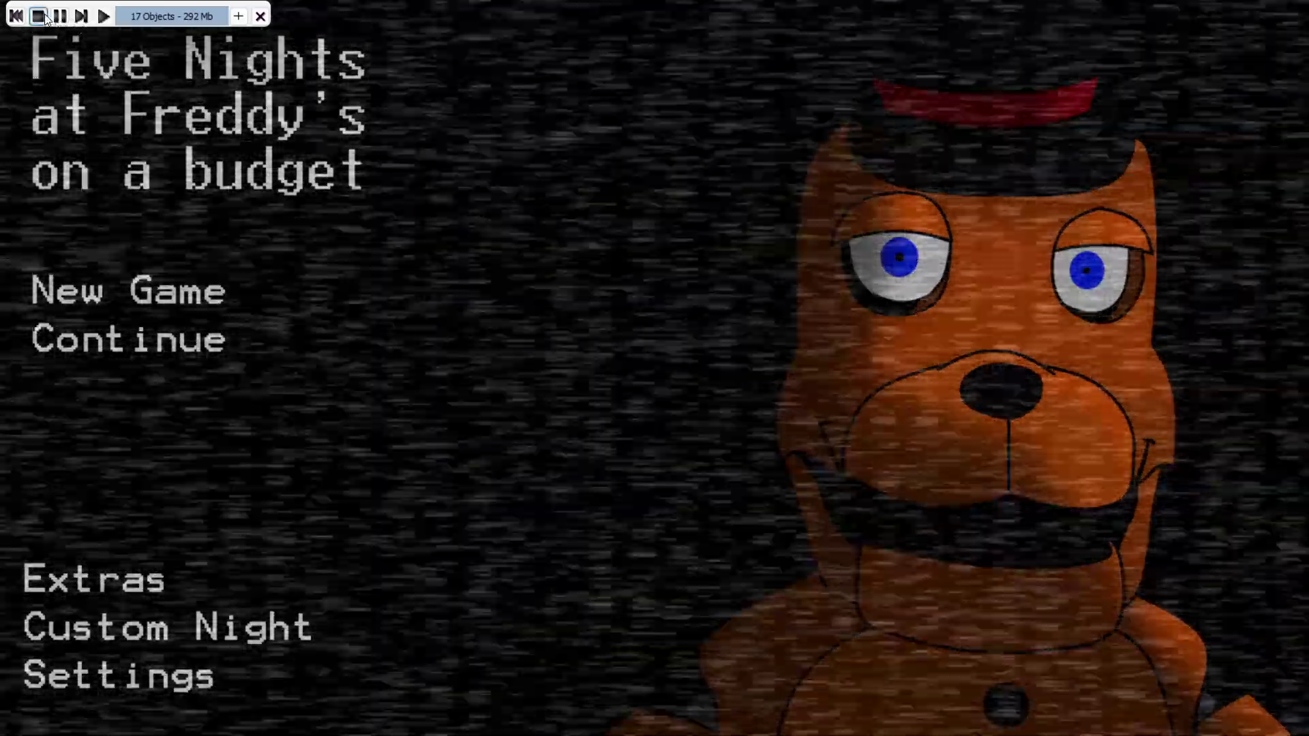
left_click(38, 16)
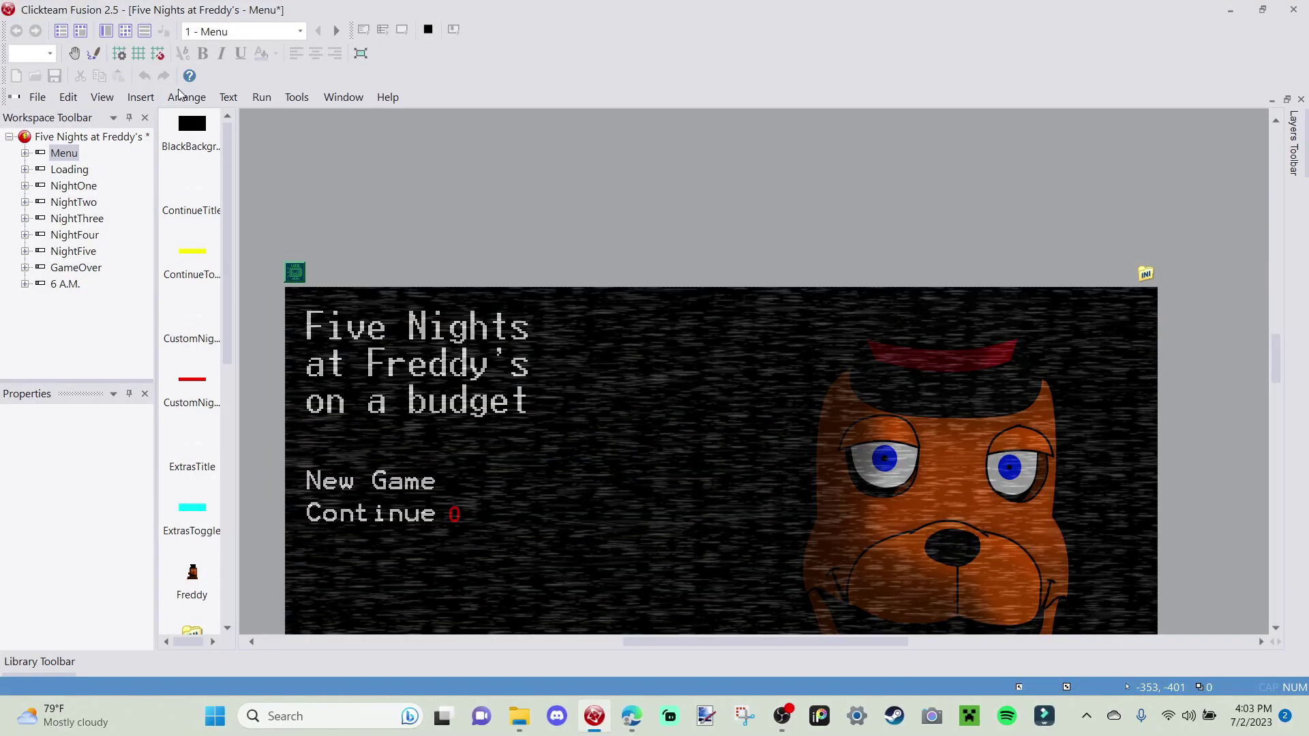
double_click(70, 236)
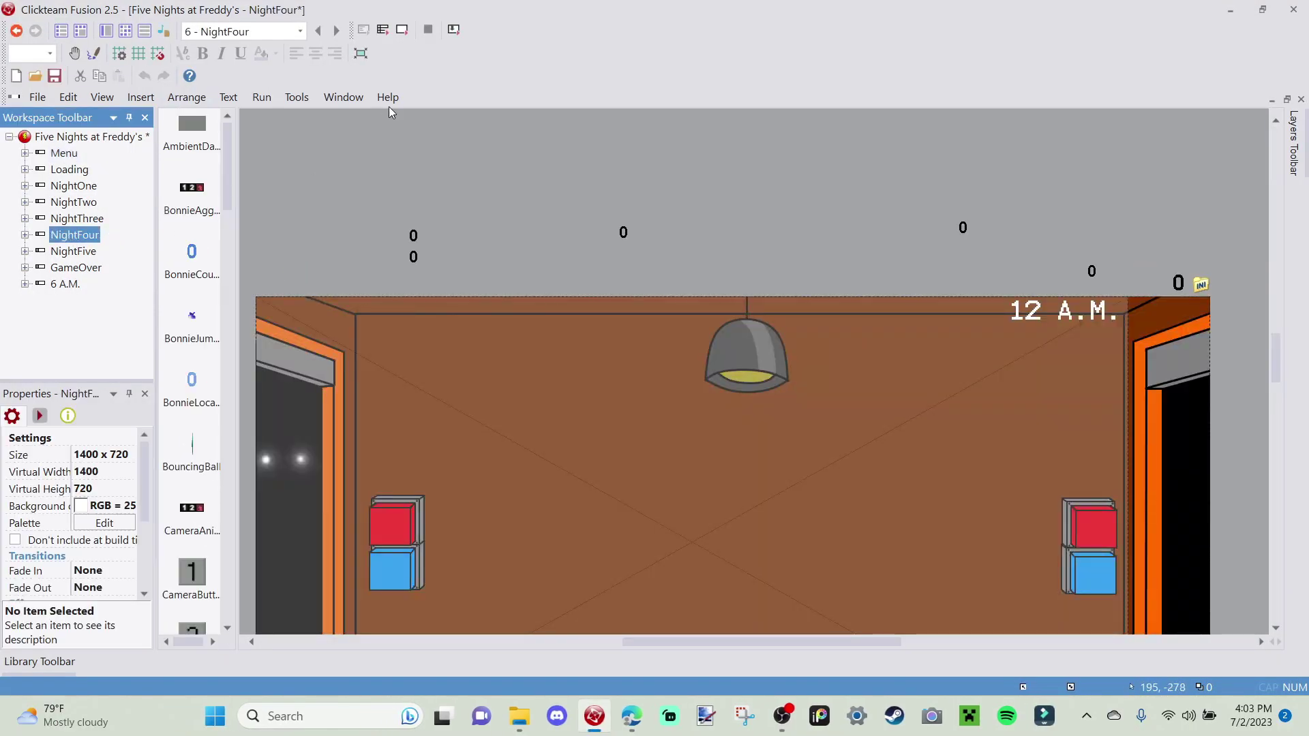
left_click(403, 30)
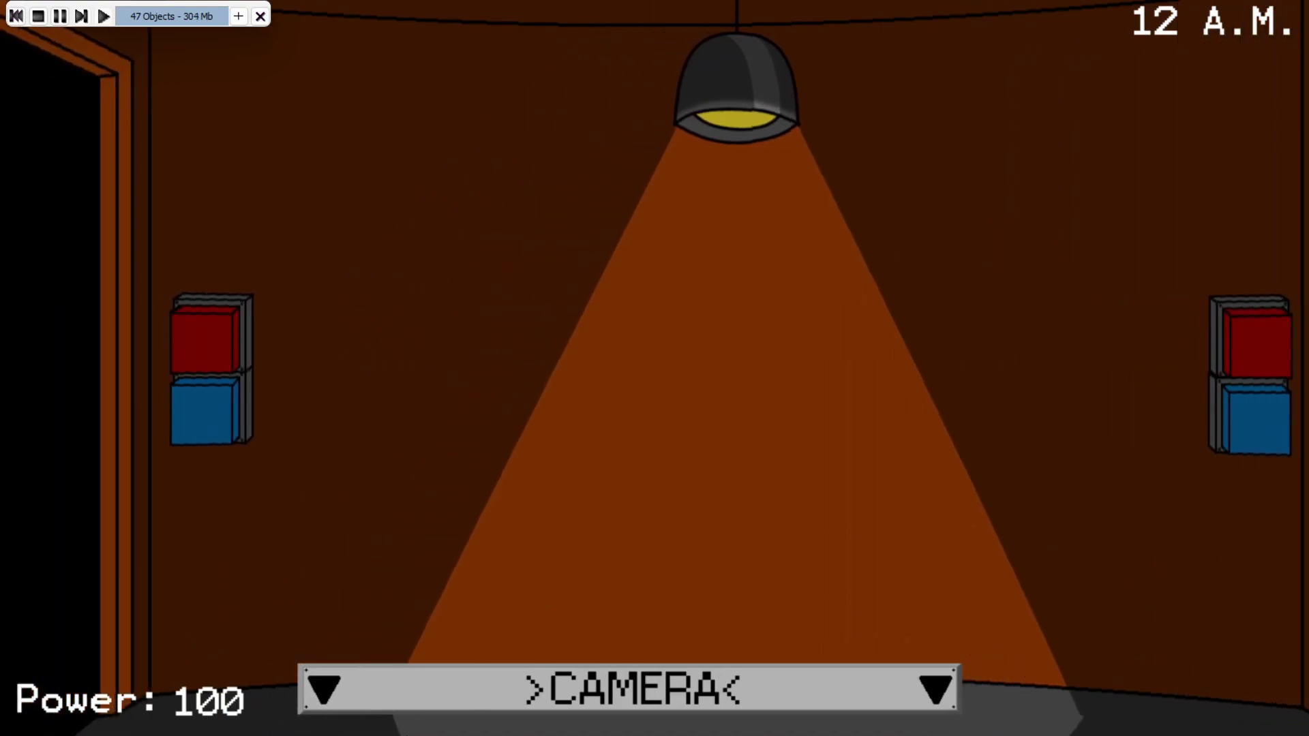
left_click(43, 19)
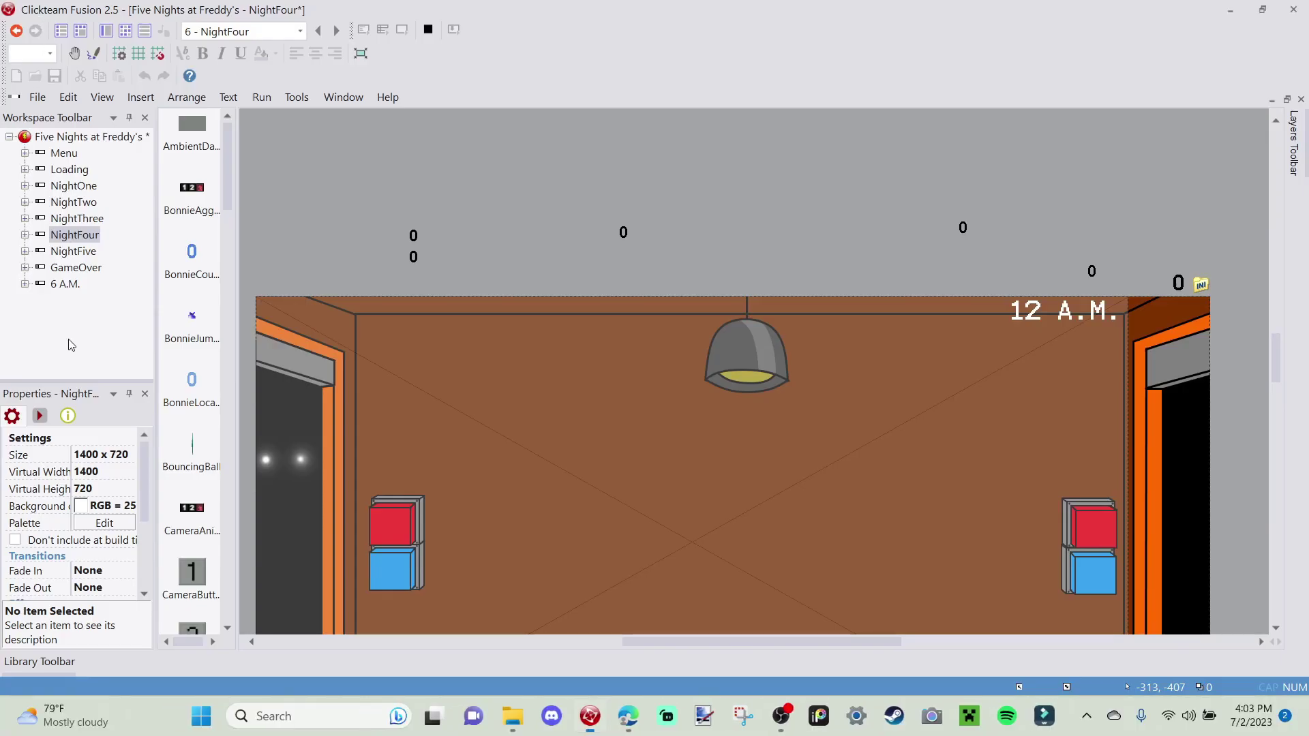
Return to the Menu frame and select the Ultimate Fullscreen object above its corner
left_click(65, 152)
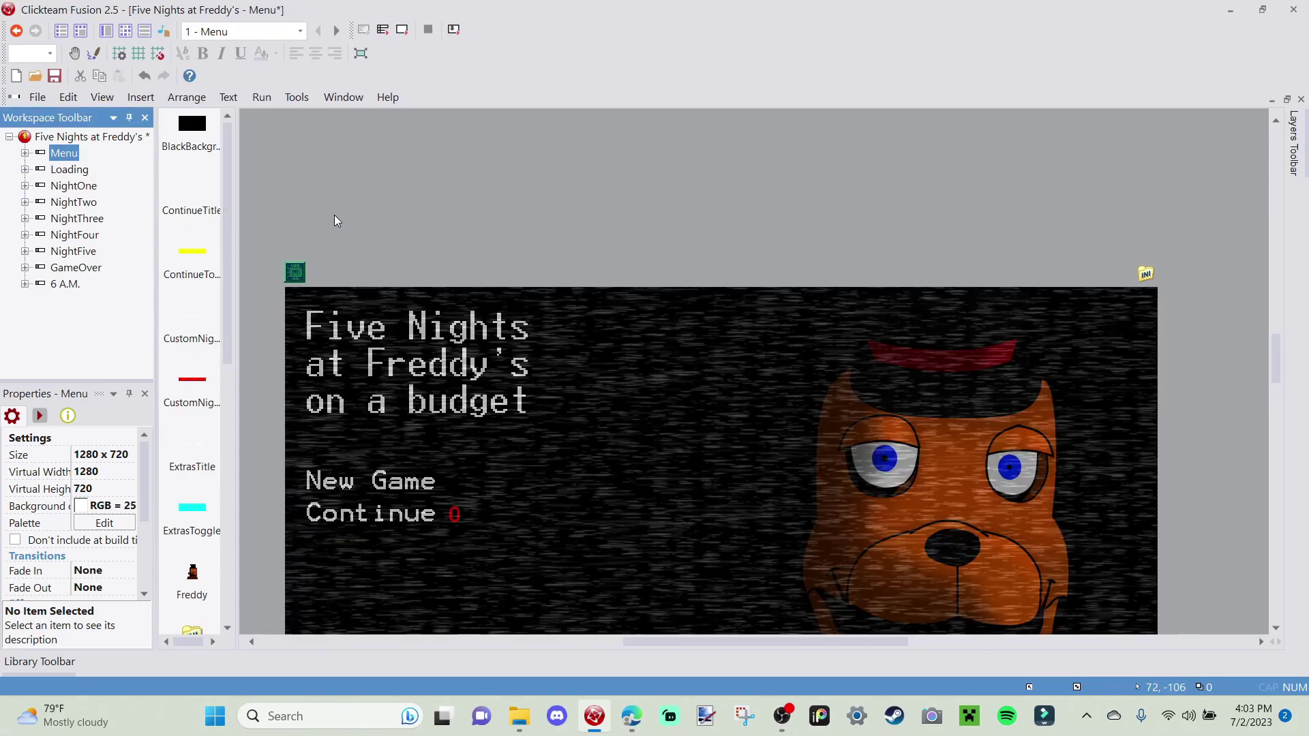
left_click(305, 266)
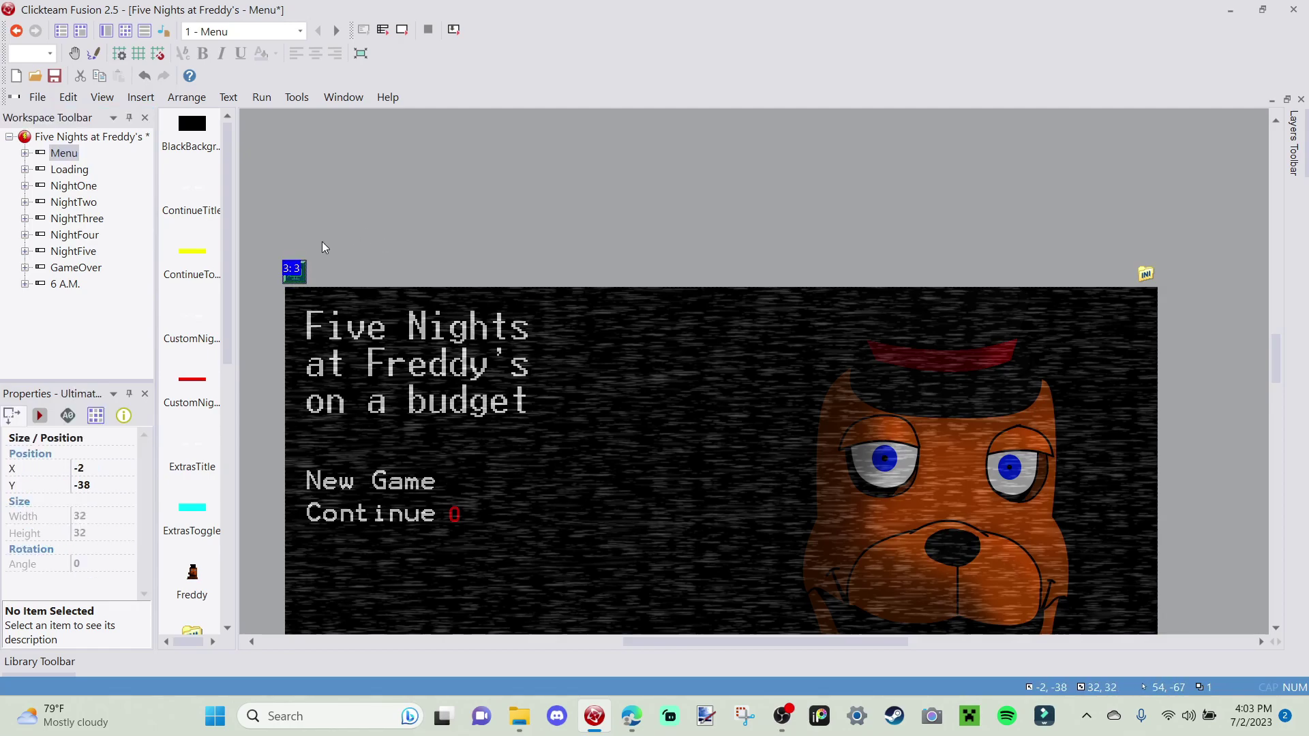